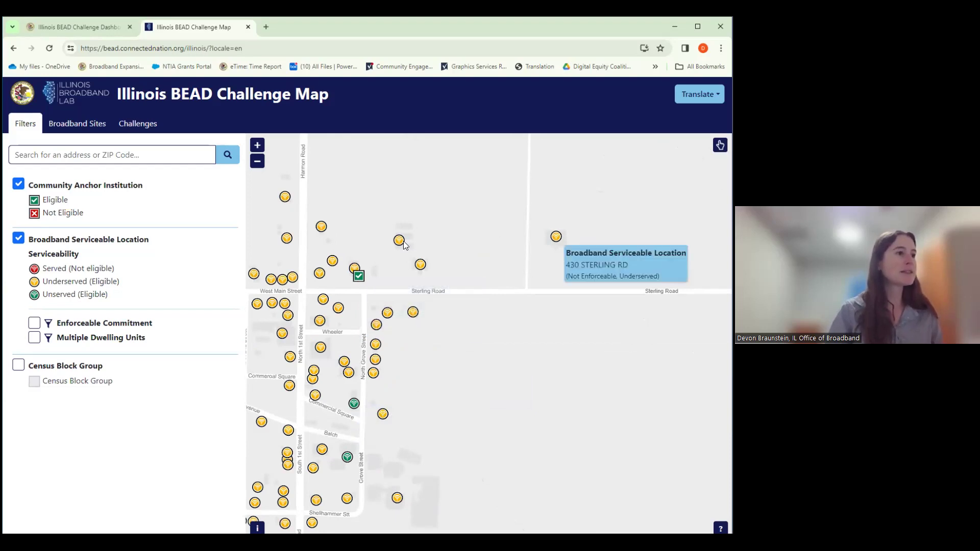
left_click_drag(420, 241, 440, 239)
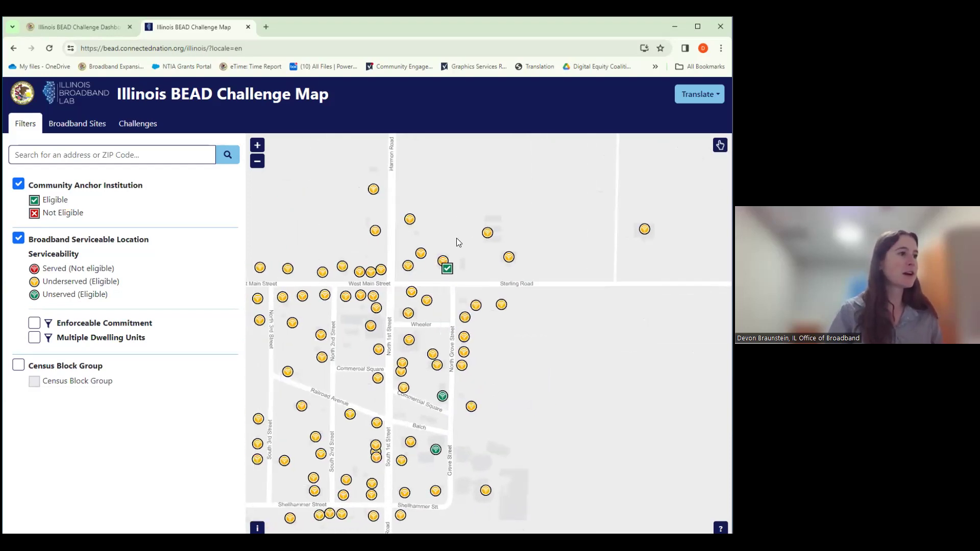
left_click(488, 236)
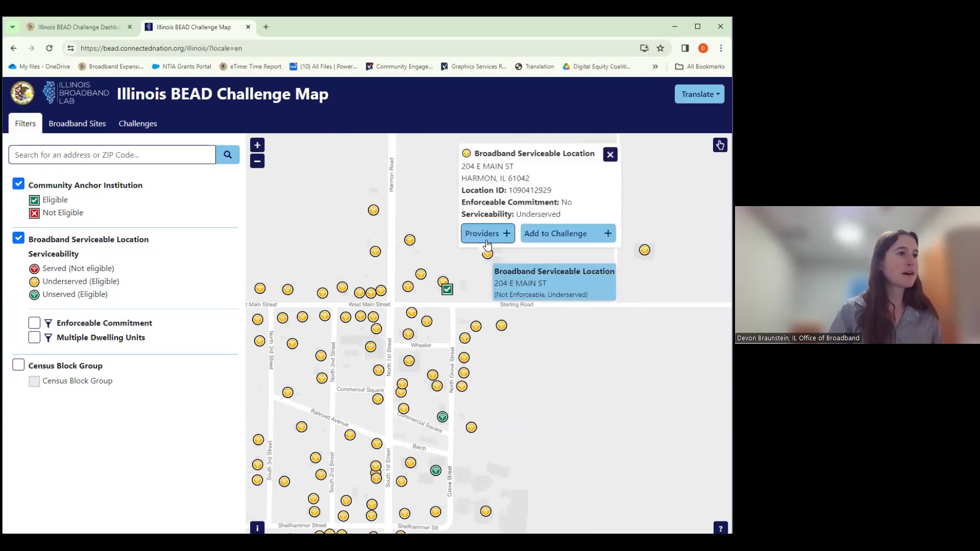
left_click(486, 238)
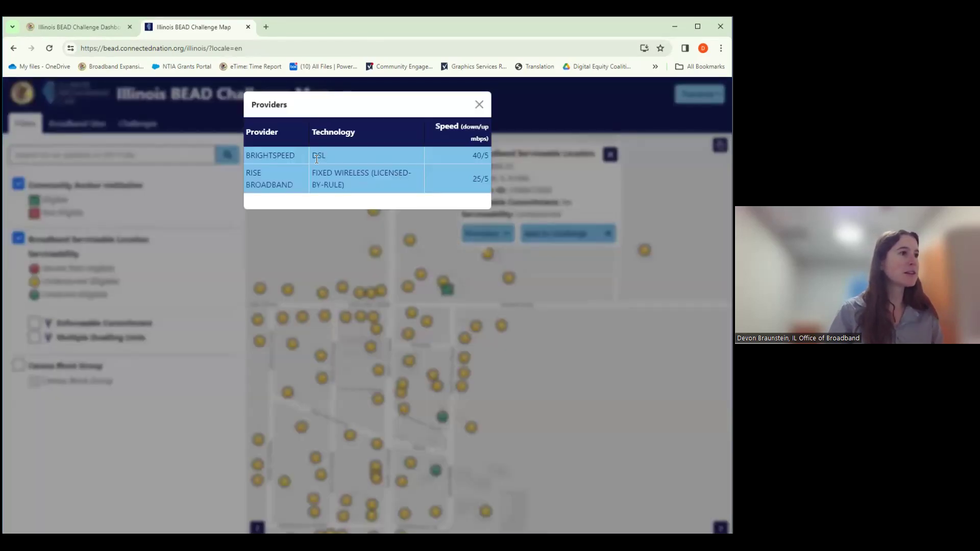
left_click(480, 104)
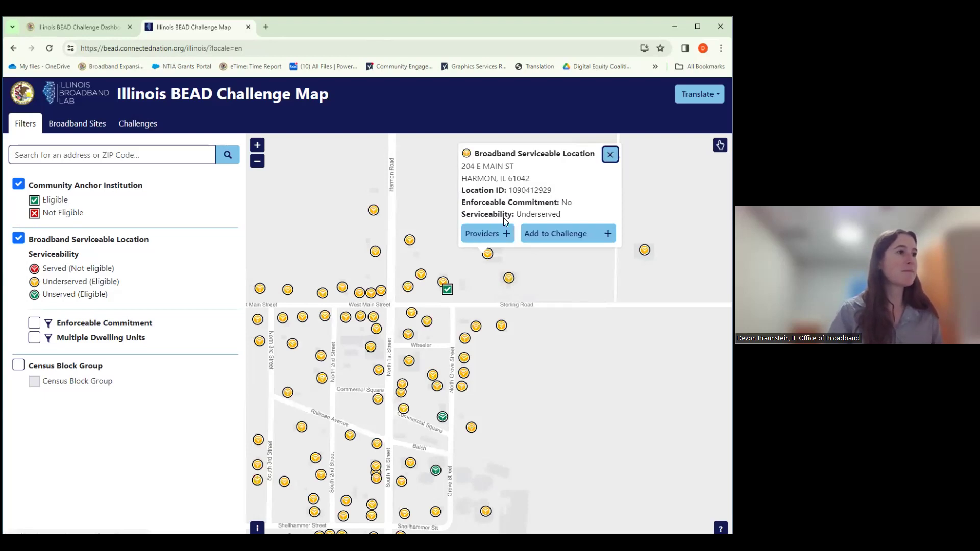
key("Return")
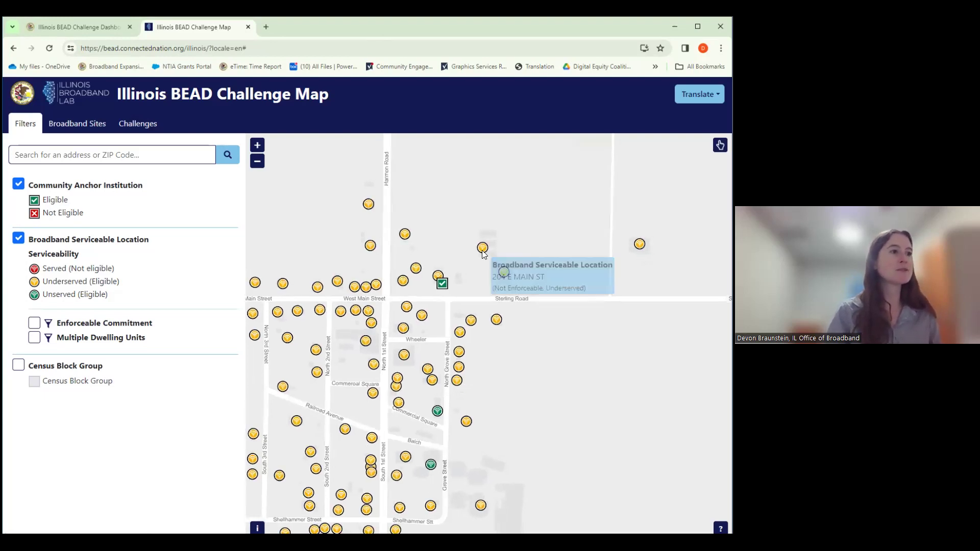
Lasso the underserved locations along Sterling Road and add them to a new challenge
left_click(720, 145)
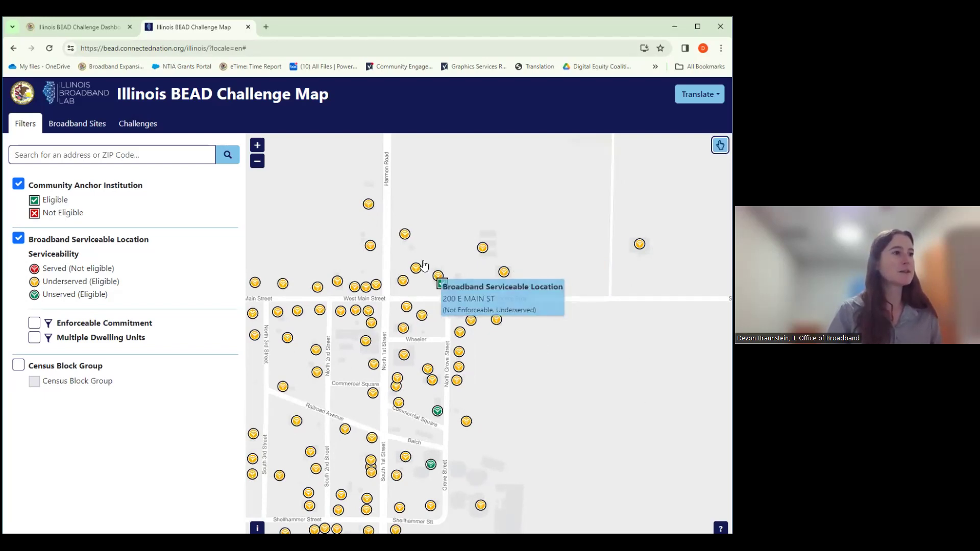
mouse_move(448, 299)
left_mouse_down()
mouse_move(577, 278)
mouse_move(660, 219)
mouse_move(676, 261)
left_mouse_up()
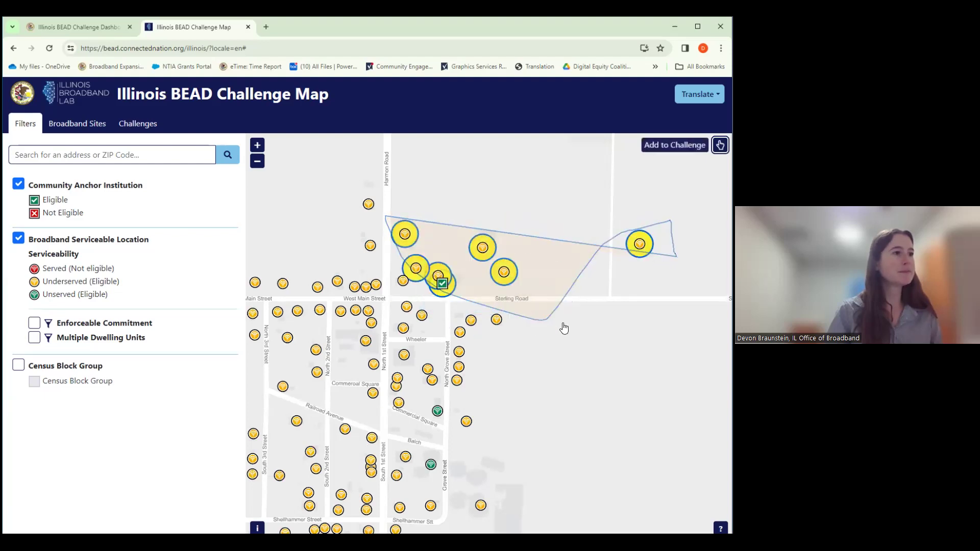
left_click(673, 146)
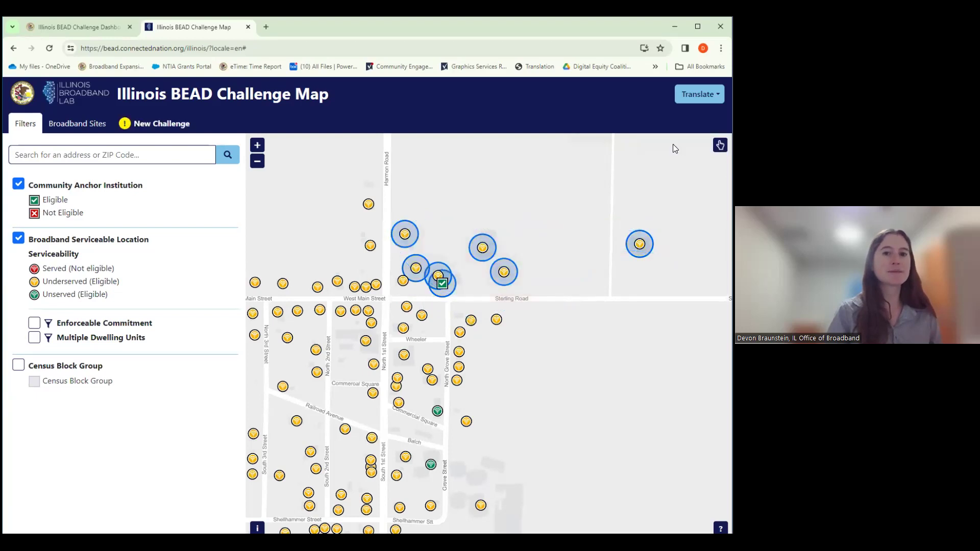
left_click(161, 128)
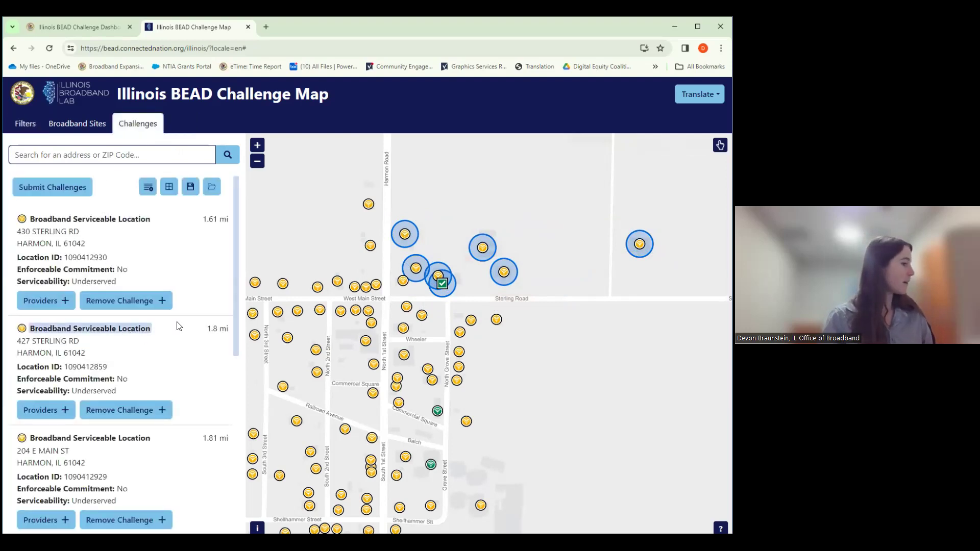
scroll(189, 305, "down", 3)
scroll(189, 305, "down", 5)
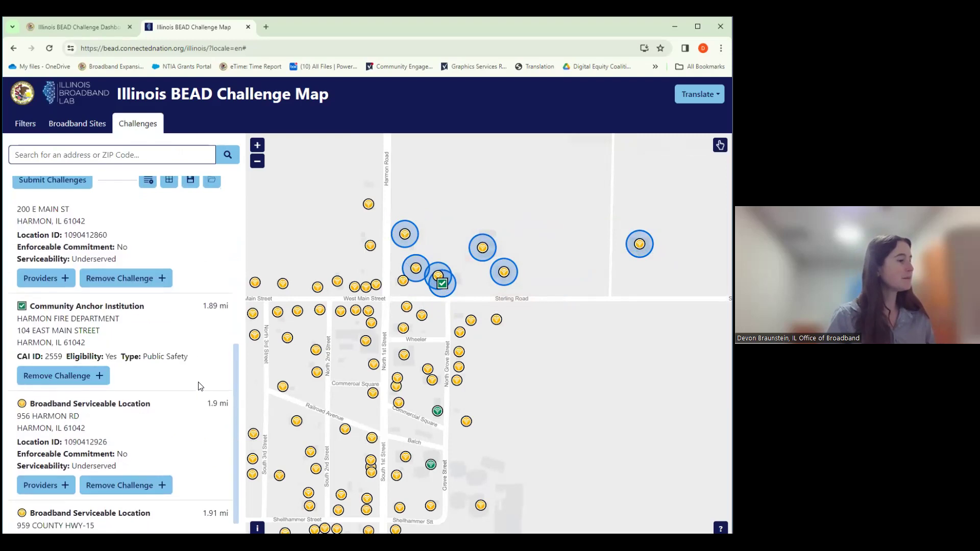
scroll(191, 376, "up", 8)
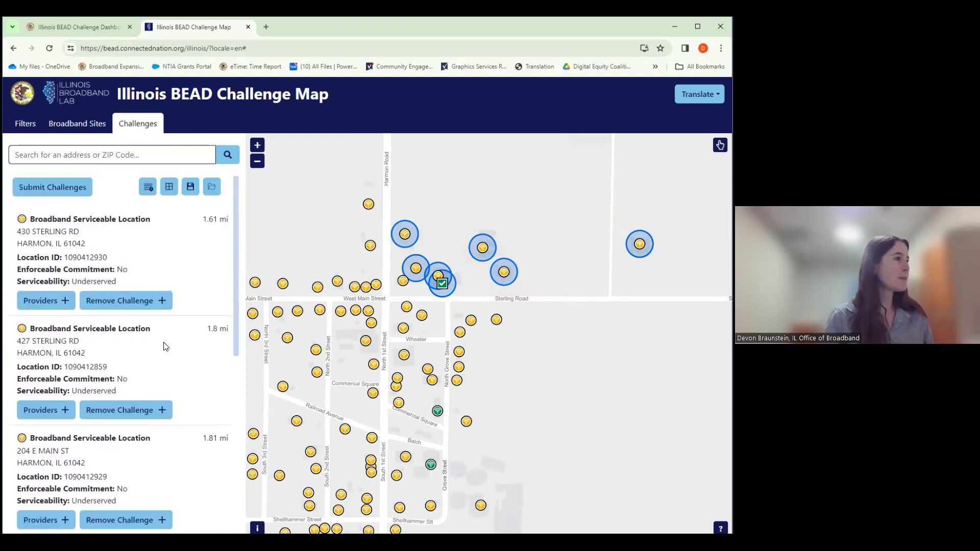
left_click(120, 410)
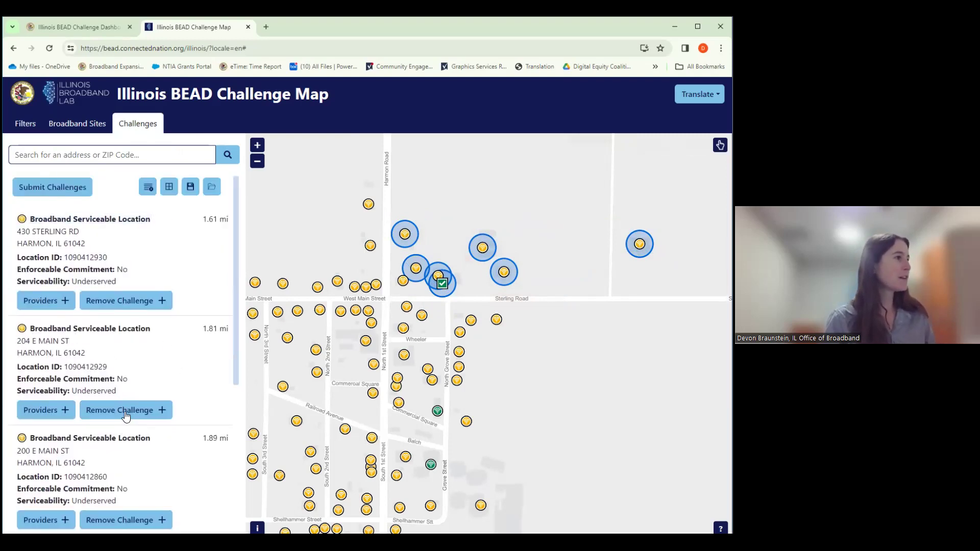
left_click(167, 193)
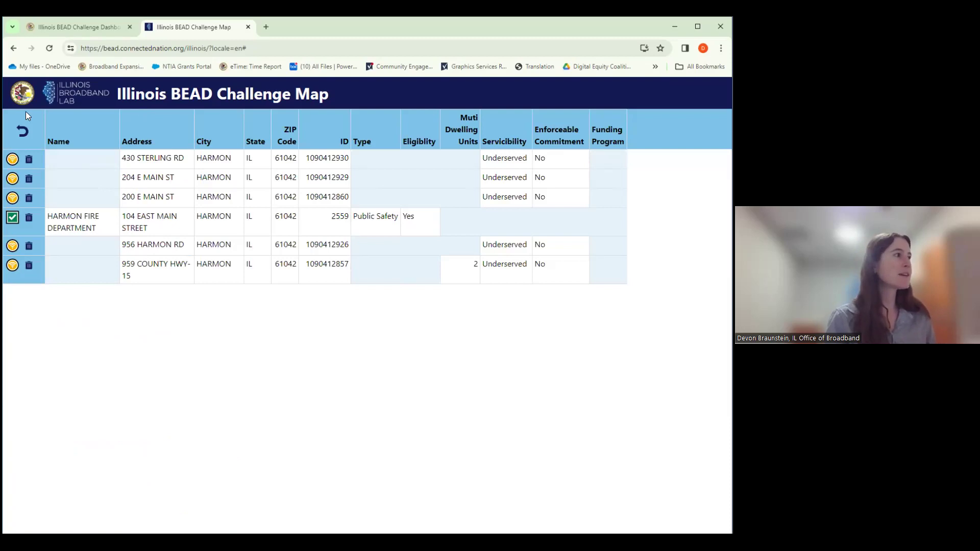
left_click(22, 128)
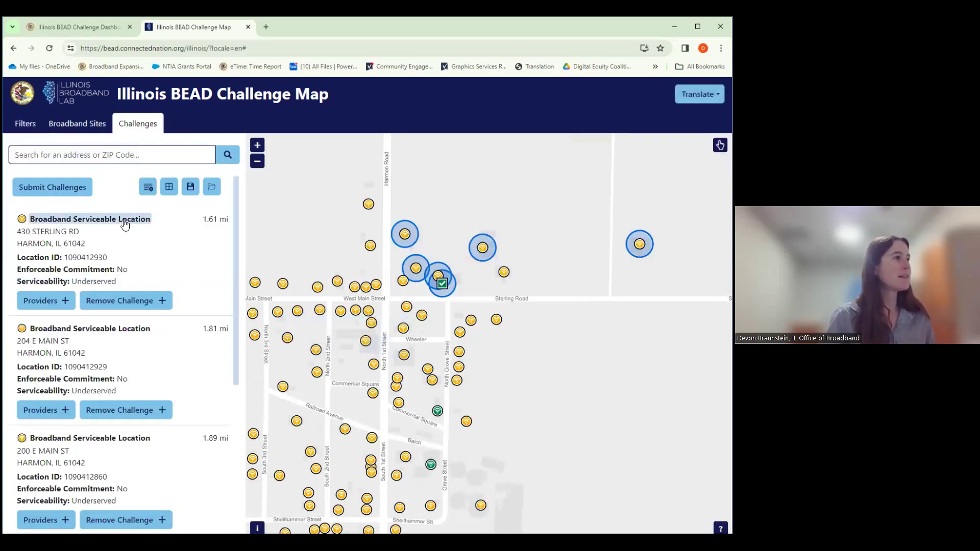
Submit the challenged locations to the portal's Map Entrance Page
left_click(73, 188)
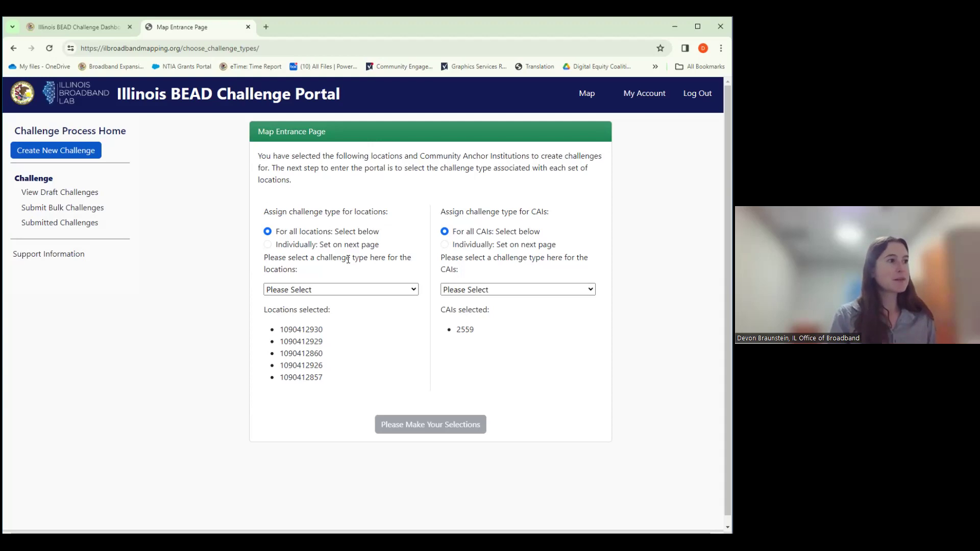
Assign Availability (A) to all locations and Location is NOT a CAI (R) to the CAI, creating drafts
left_click_drag(279, 233, 343, 232)
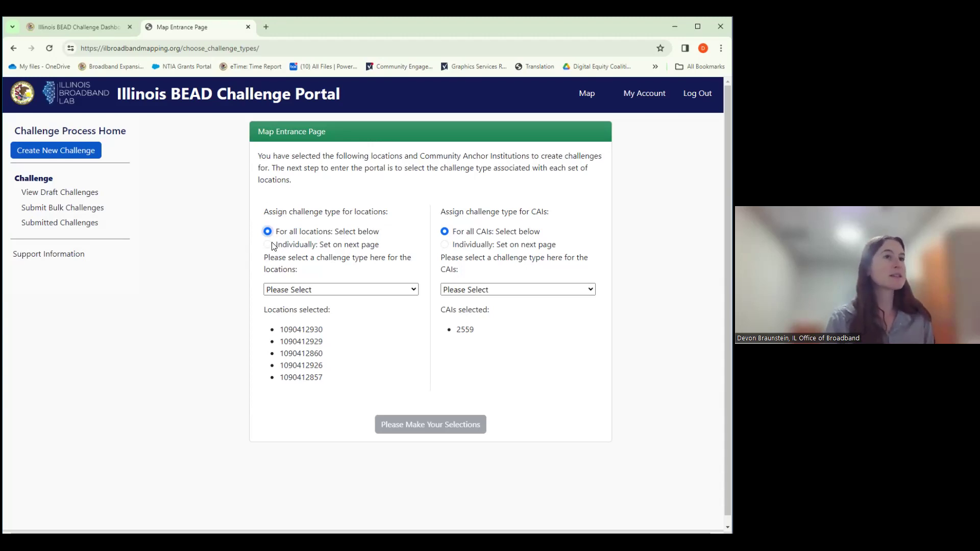
left_click(322, 245)
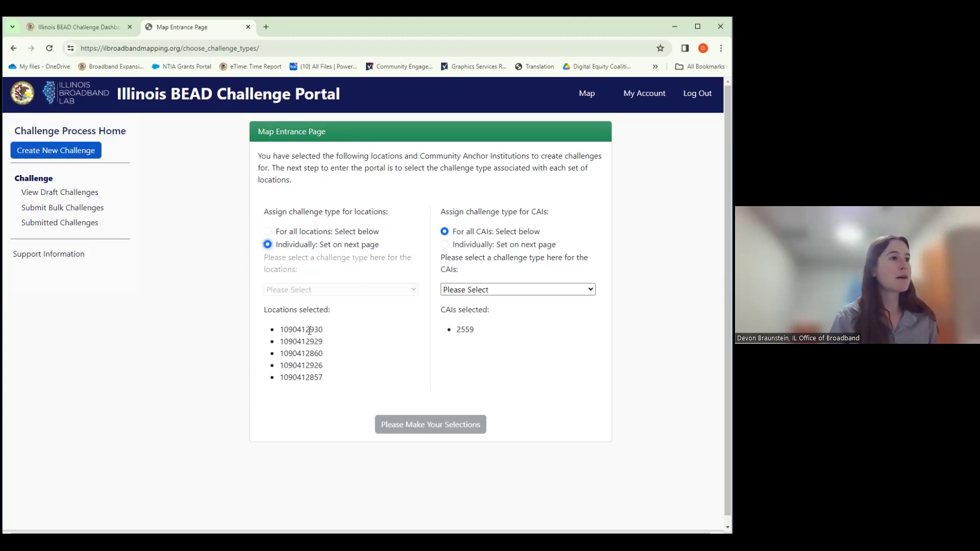
left_click(305, 232)
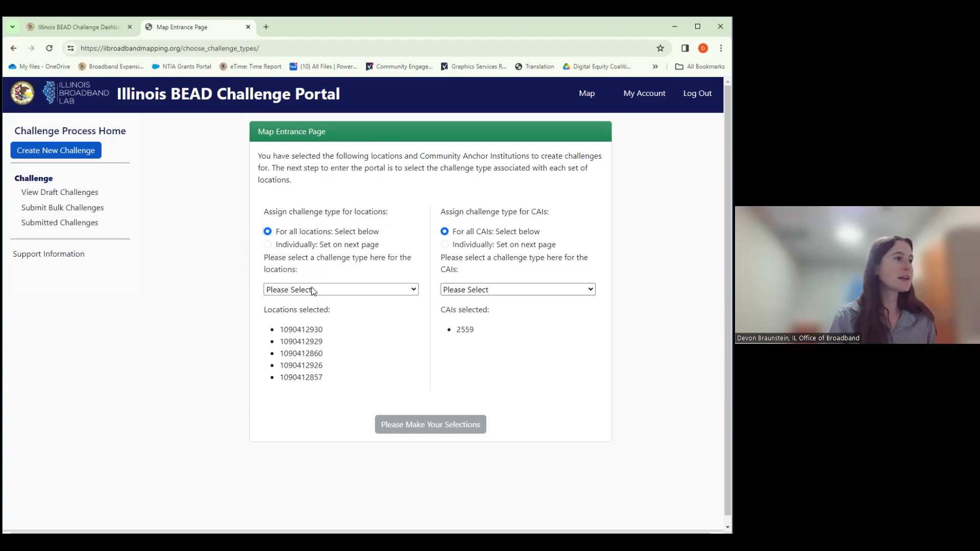
left_click(312, 290)
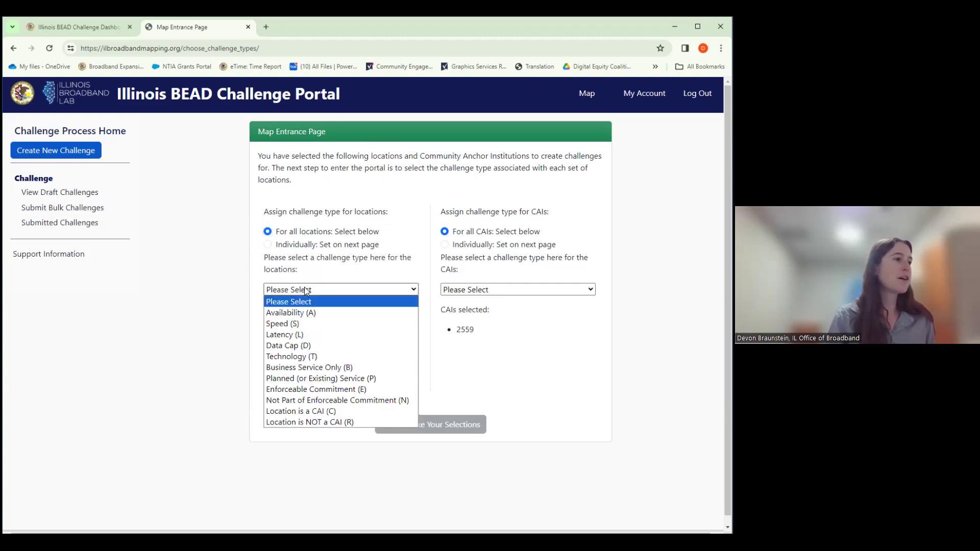
left_click(313, 317)
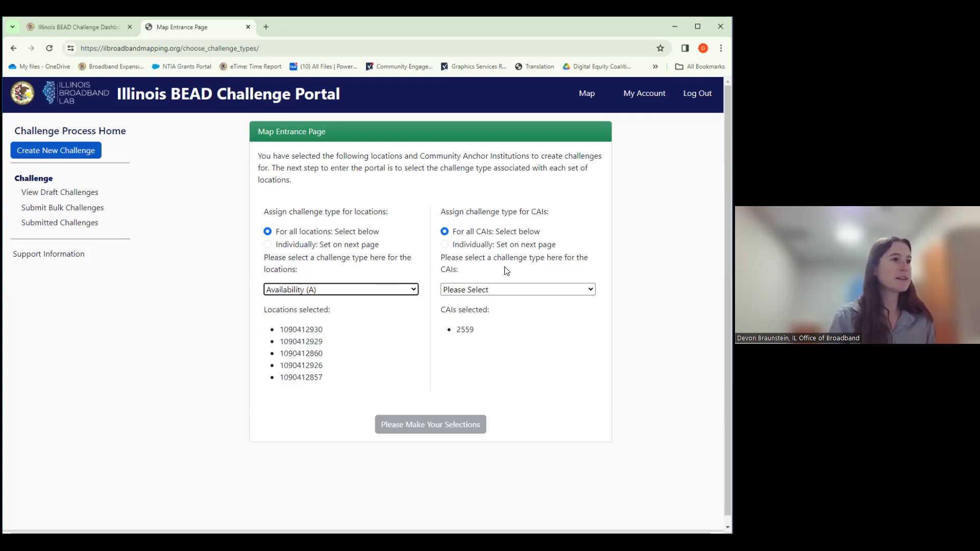
left_click(382, 331)
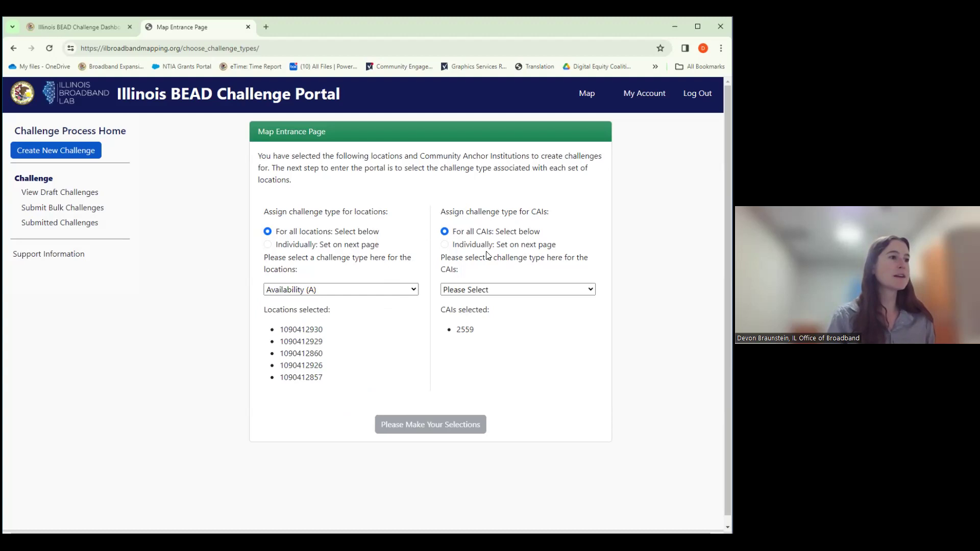
left_click(483, 294)
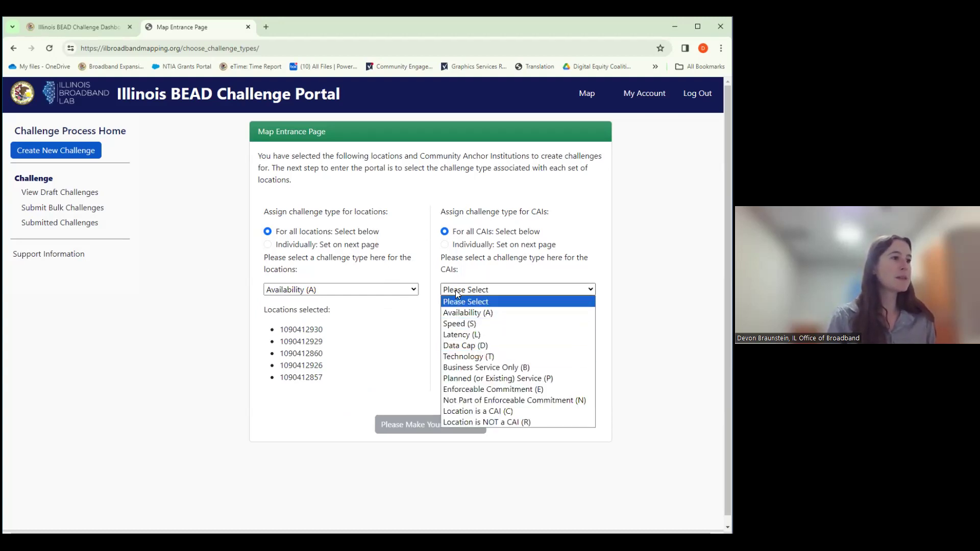
left_click(519, 423)
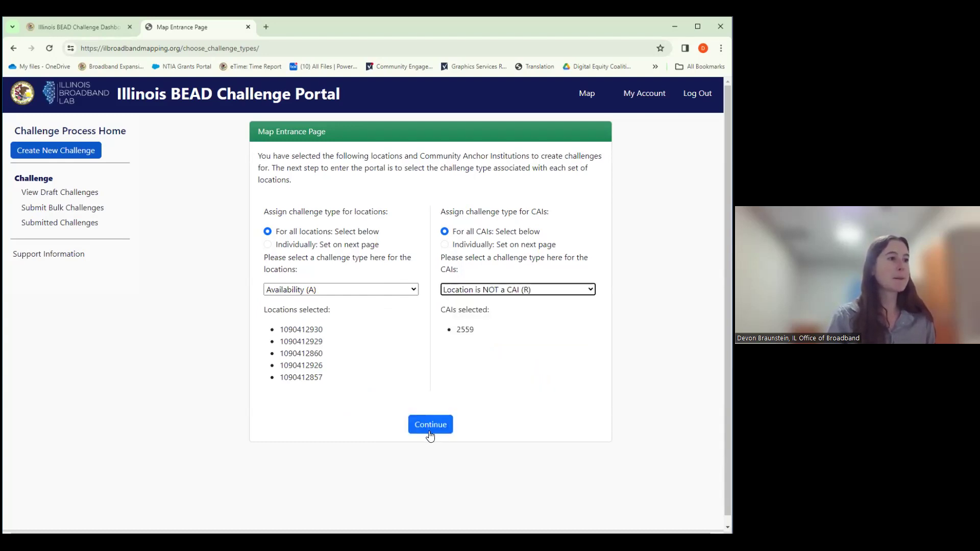
left_click(429, 431)
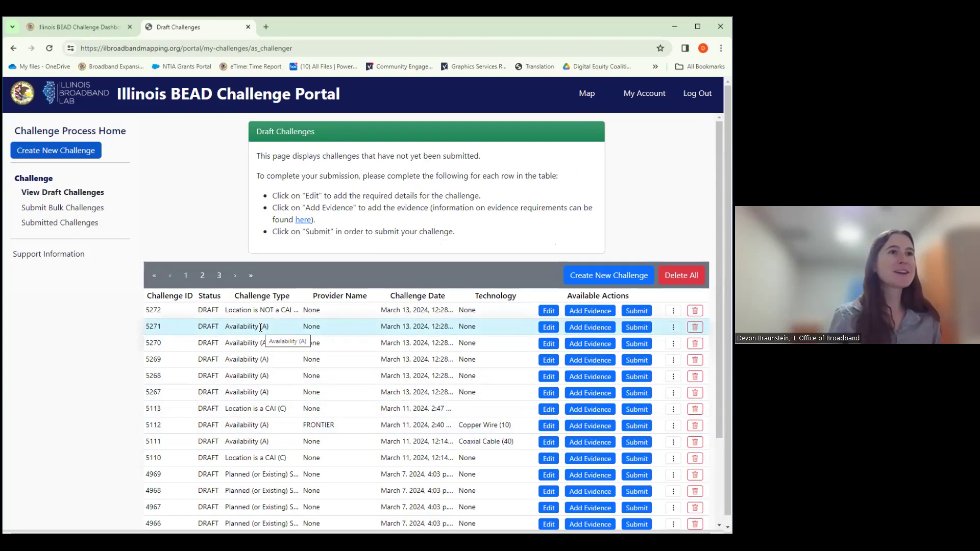
Reload the draft challenges list and edit draft 5272 for CAI 2559
left_click_drag(225, 314, 150, 311)
left_click_drag(284, 303, 408, 324)
left_click(409, 324)
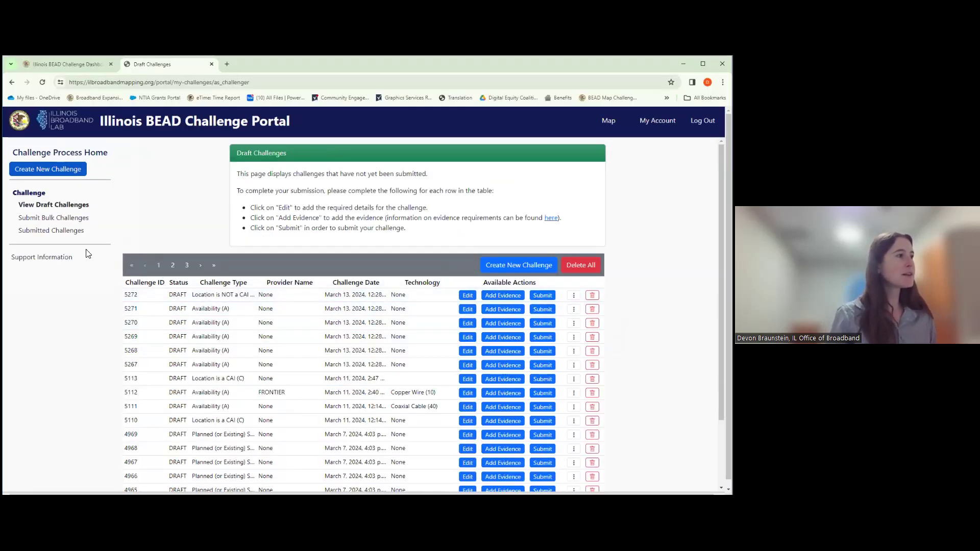
left_click(60, 207)
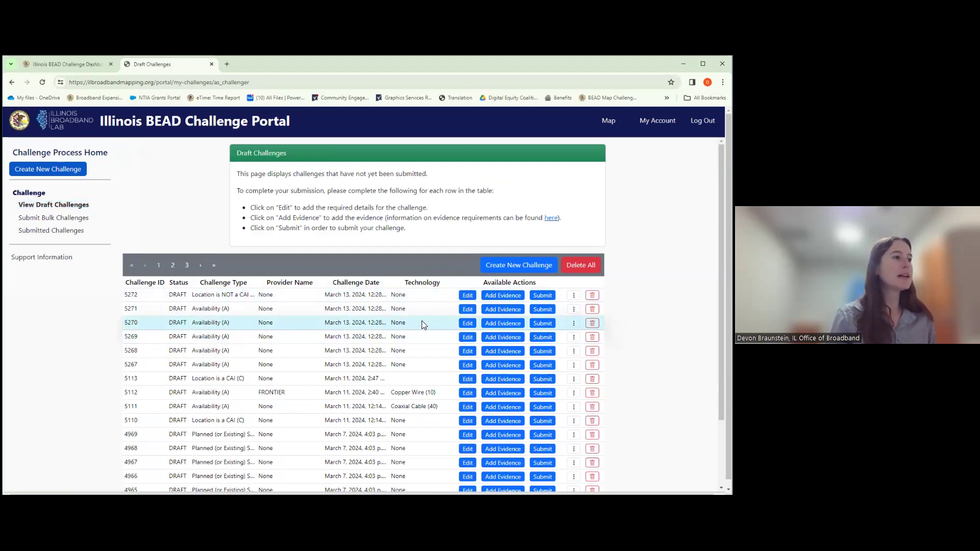
left_click(468, 295)
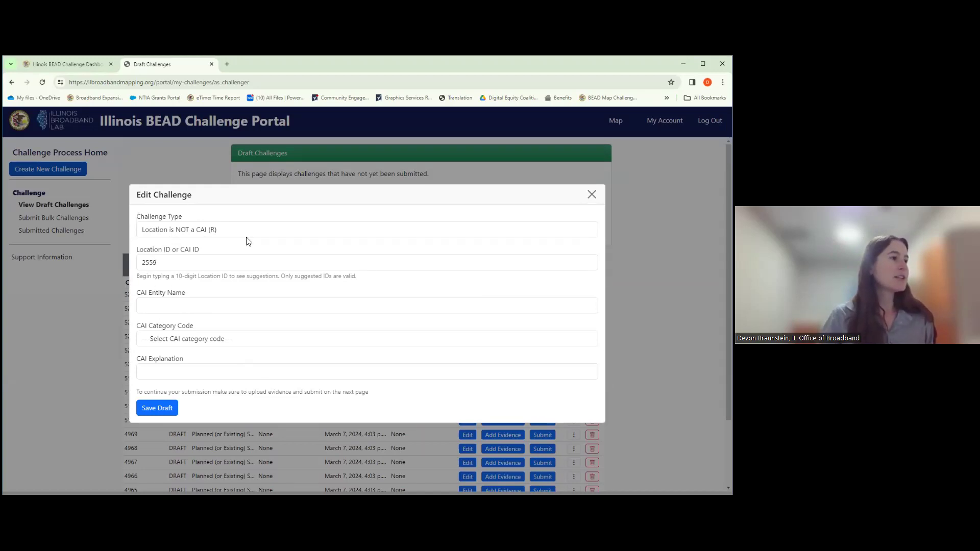
Set the CAI entity name to 'Firehouse X' with category B: CAI has ceased operation
left_click(172, 306)
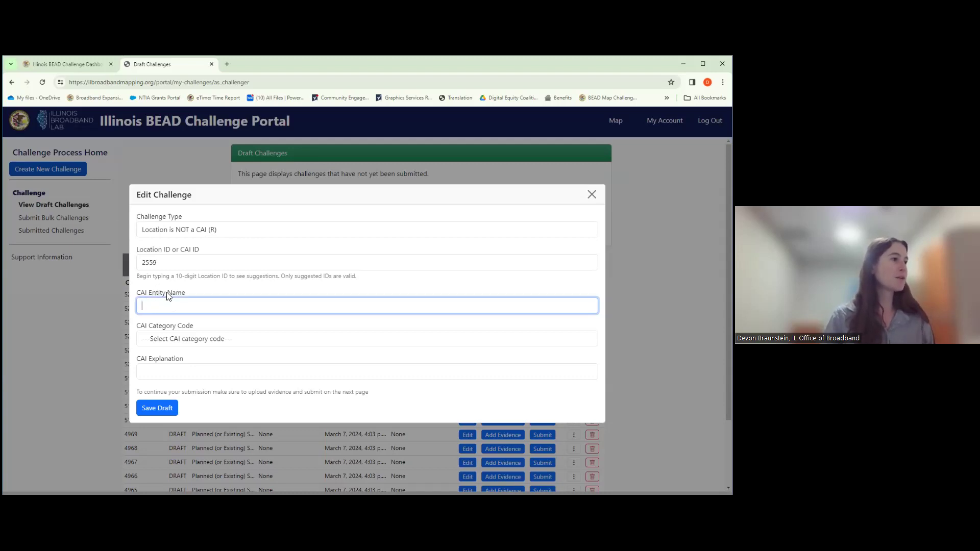
type("Firehouse X")
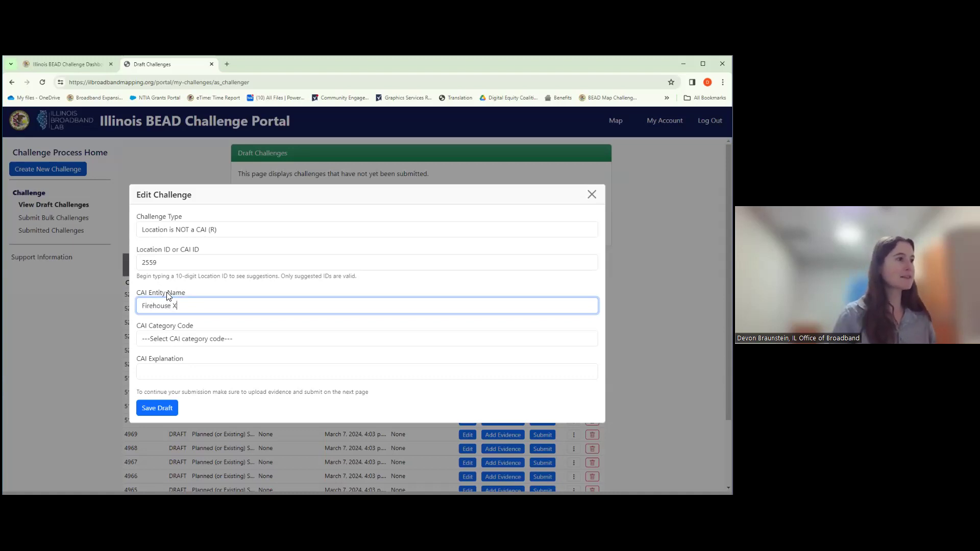
left_click(168, 340)
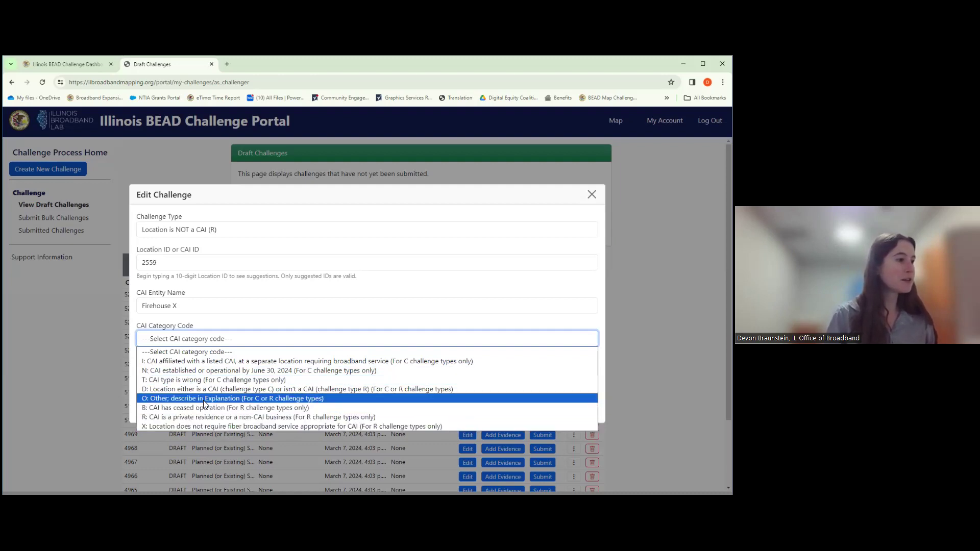
left_click(159, 408)
Write the explanation 'Firehouse is now closed' and save the challenge as a draft
left_click(233, 372)
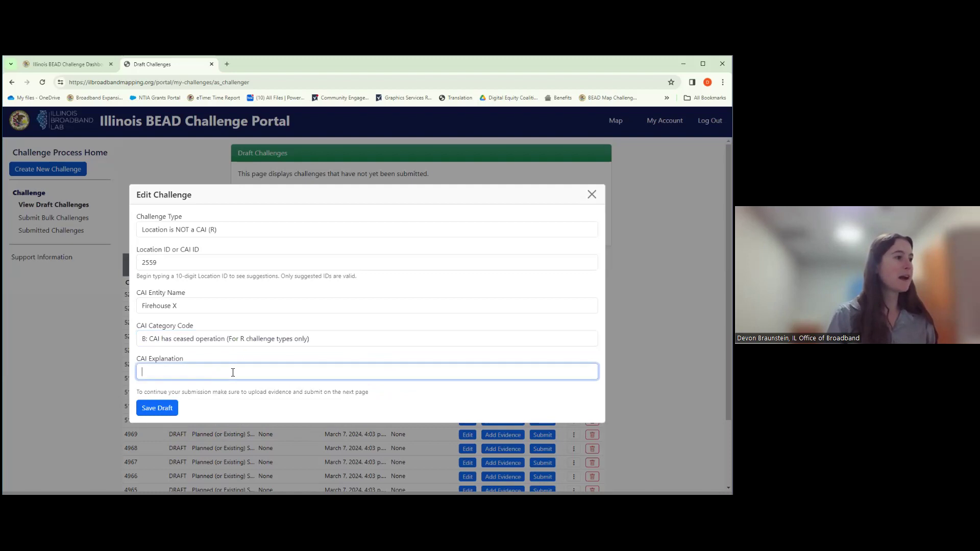
type("Firehouse is now closed and t")
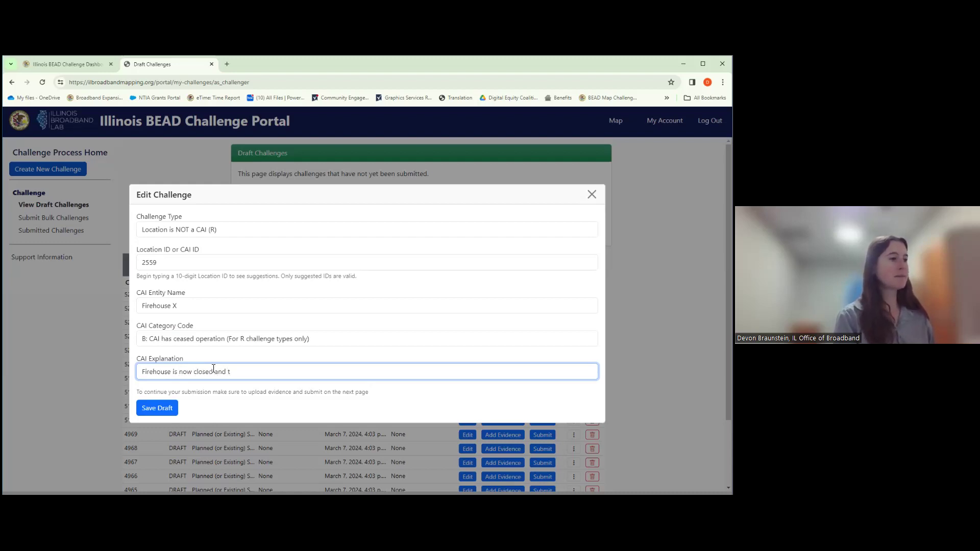
key("BackSpace")
key("BackSpace")
key("BackSpace")
key("BackSpace")
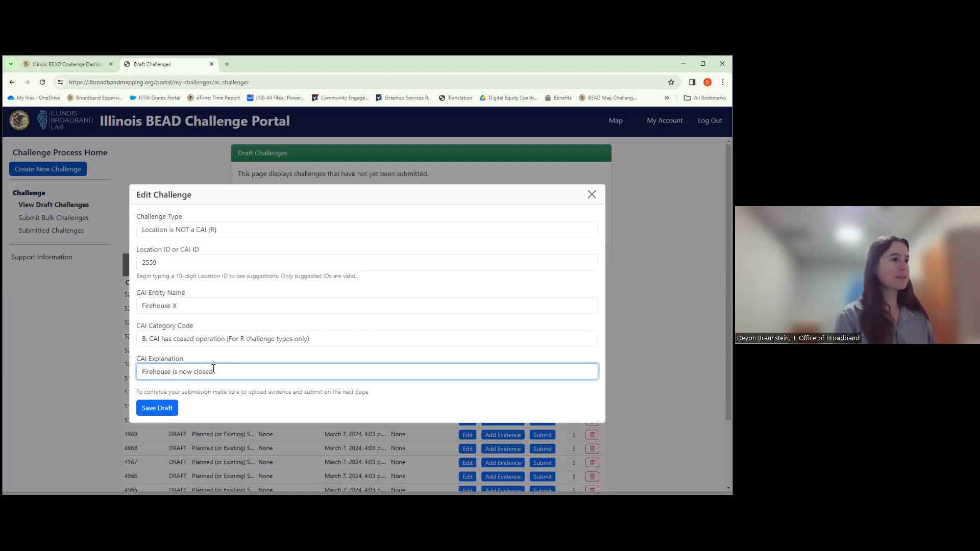
left_click(170, 412)
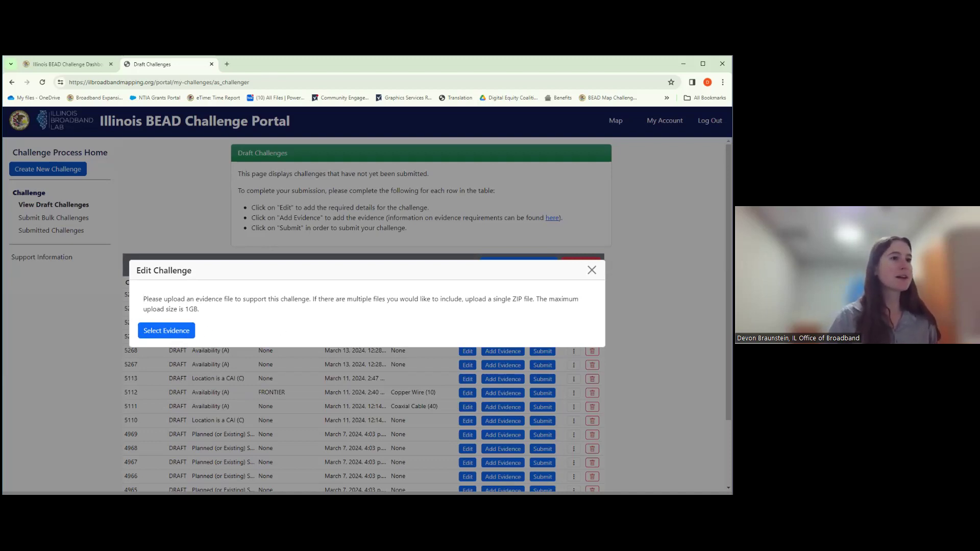
Close the evidence upload dialog and go to the Submitted Challenges list
left_click(591, 270)
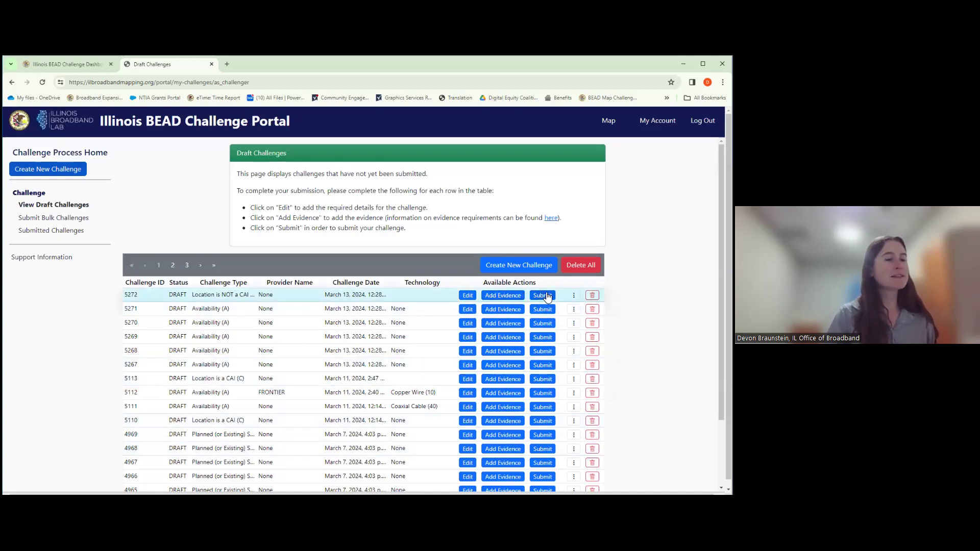
left_click(36, 231)
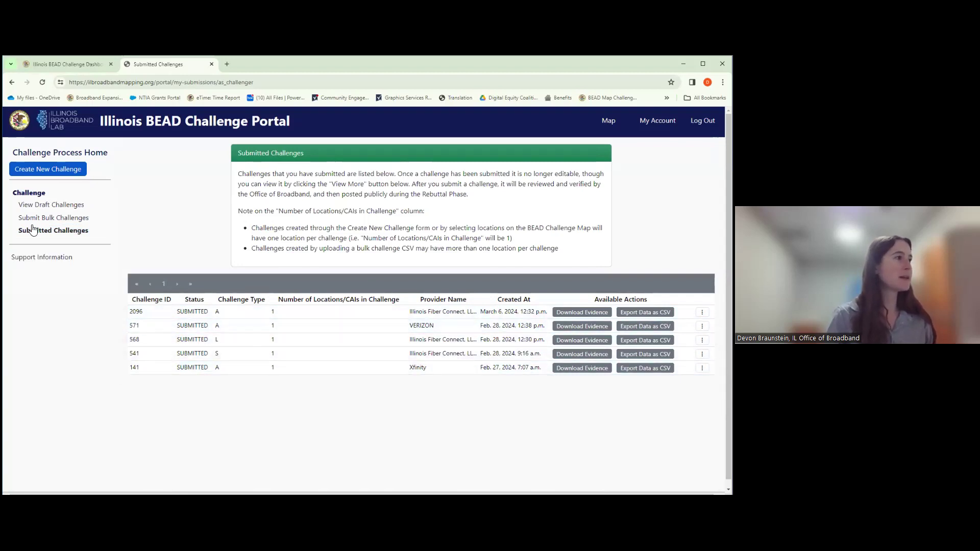
Return to View Draft Challenges
left_click(62, 206)
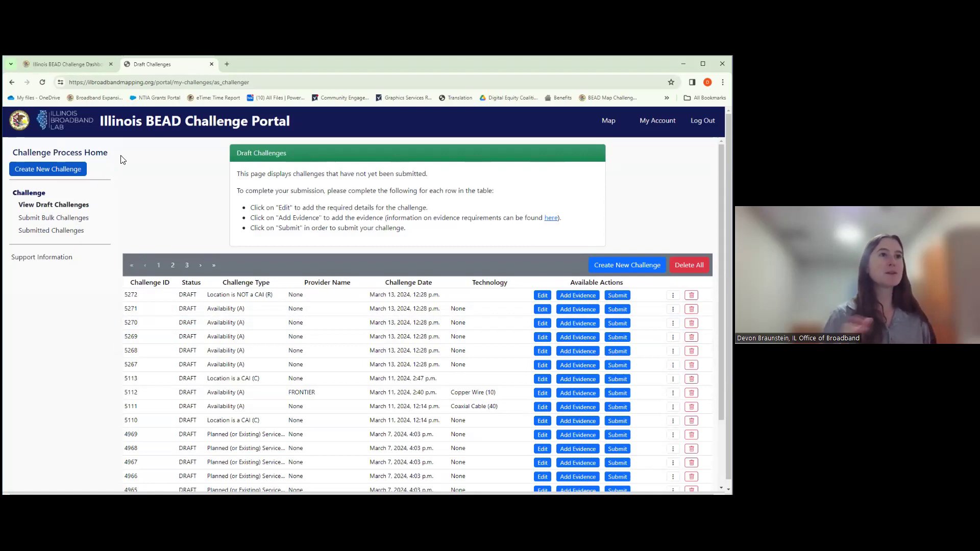
Start a new challenge with the Latency (L) challenge type
left_click(79, 170)
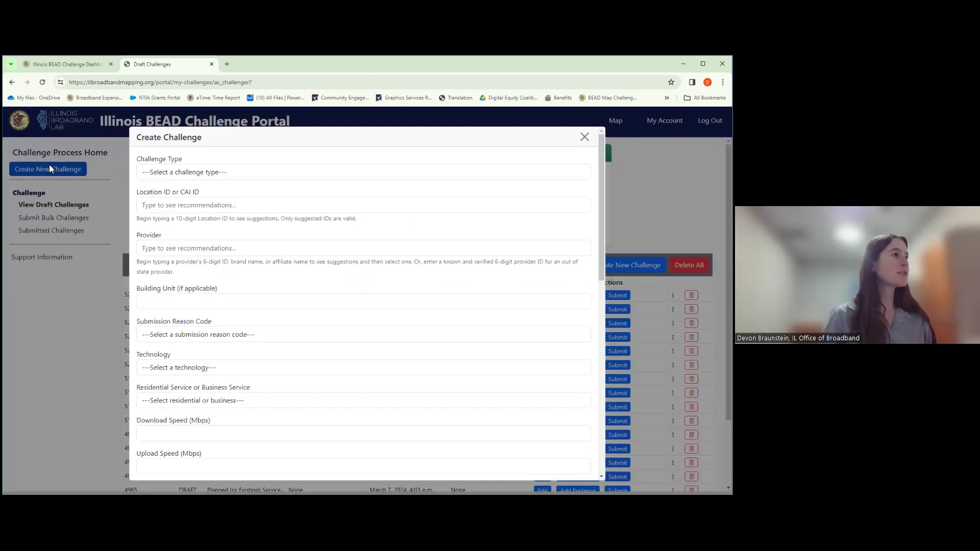
left_click(190, 173)
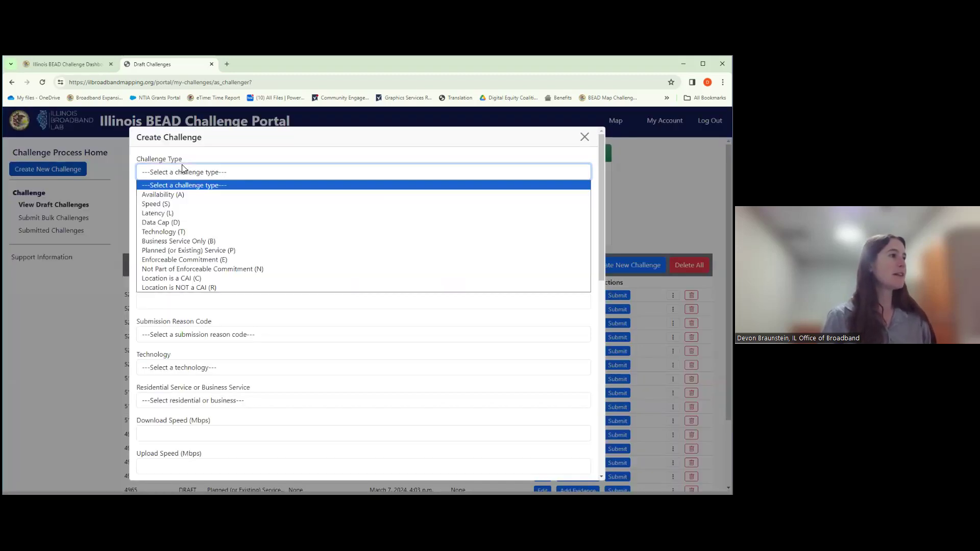
left_click(165, 213)
left_click(175, 222)
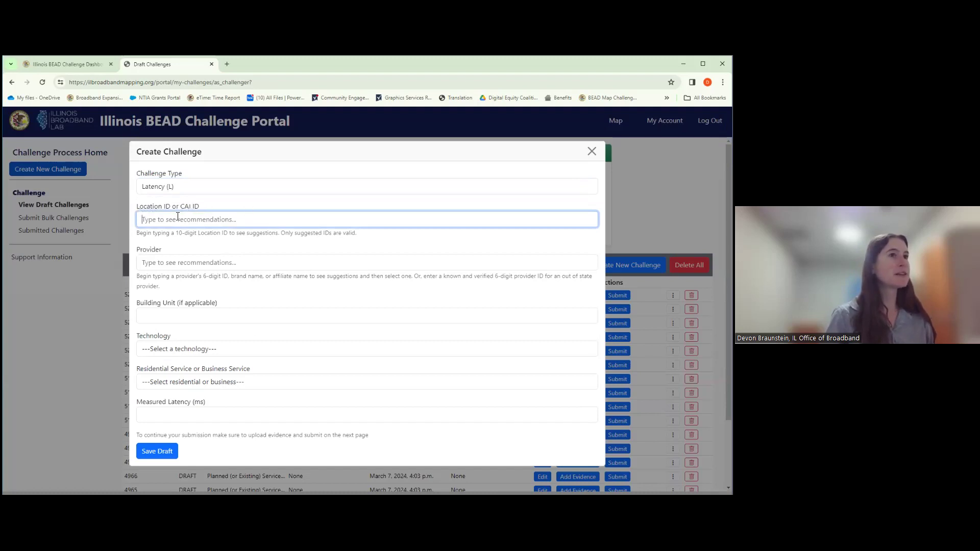
Set the provider to Verizon (131425) and bring up the Technology choices
left_click(167, 263)
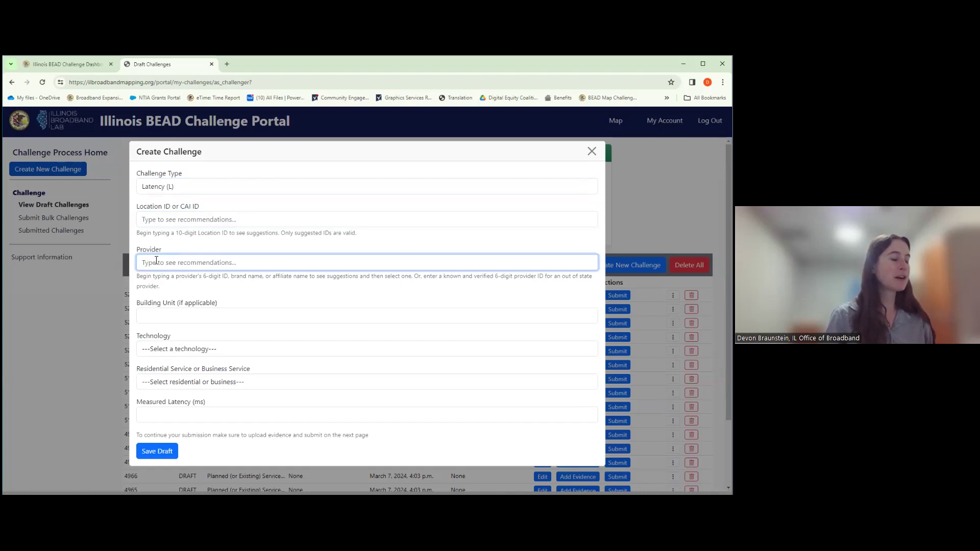
type("verizon")
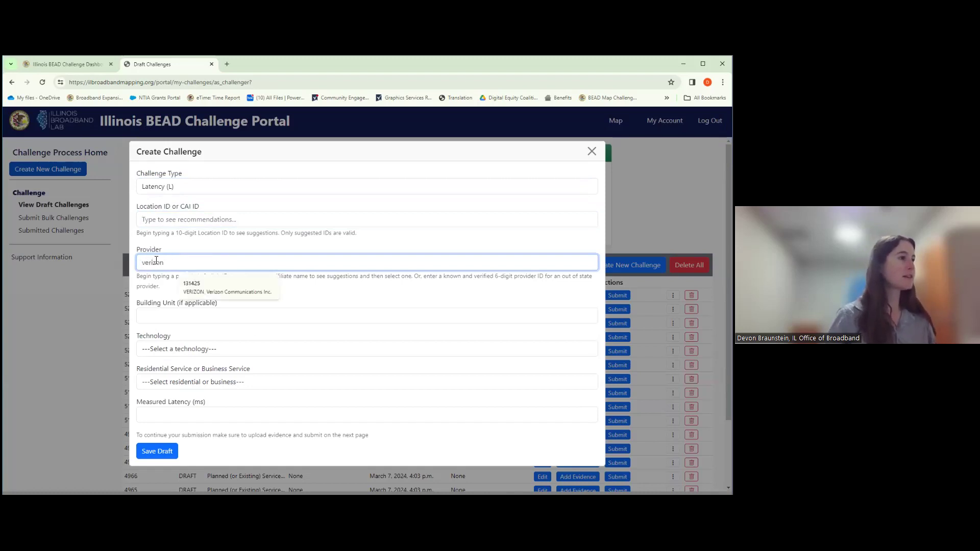
left_click(205, 293)
left_click(190, 319)
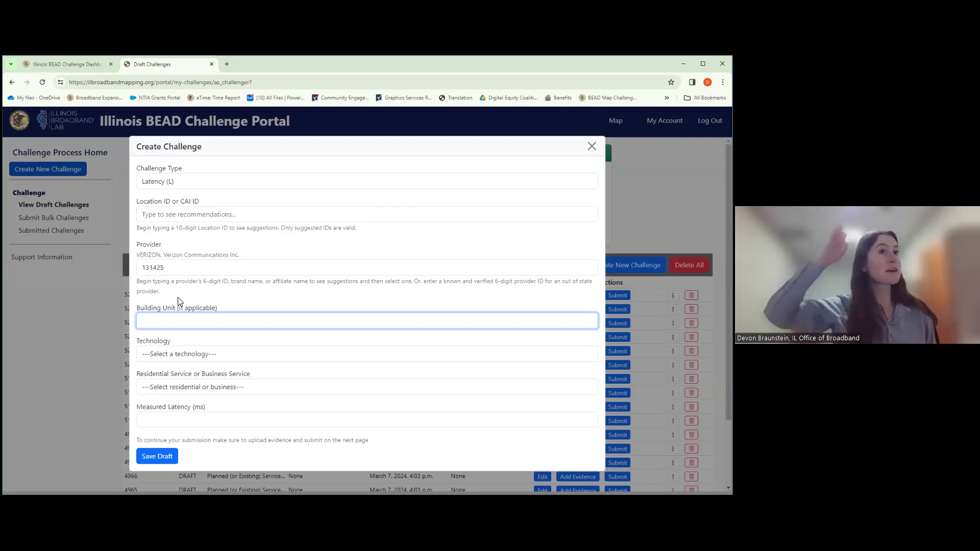
left_click(181, 355)
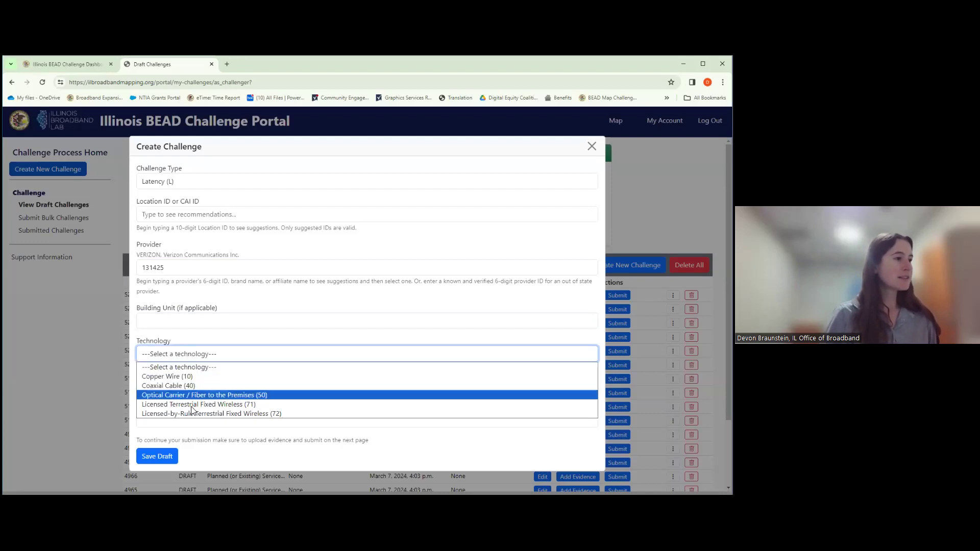
left_click(177, 352)
left_click(176, 355)
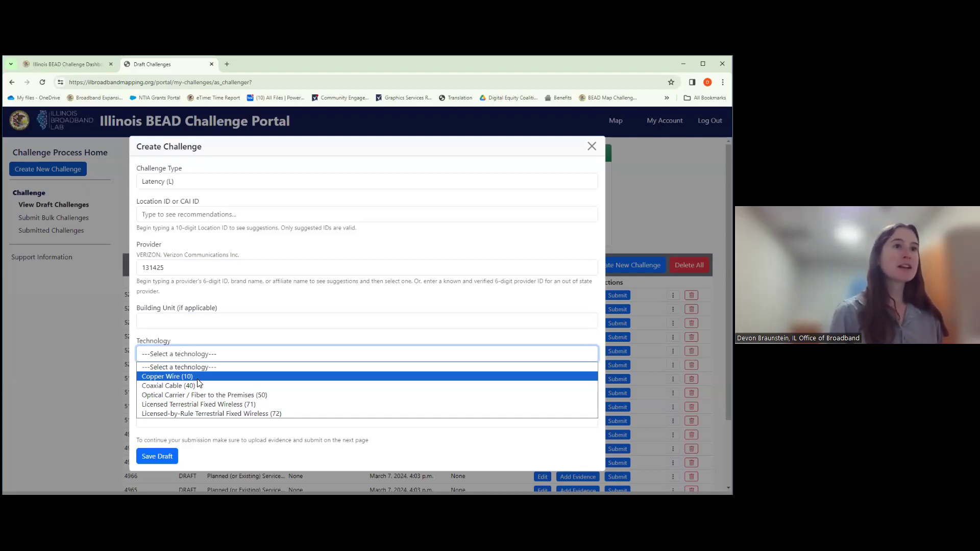
Open the challenge map in a new tab without restoring the last session
left_click(225, 65)
type("connectednation")
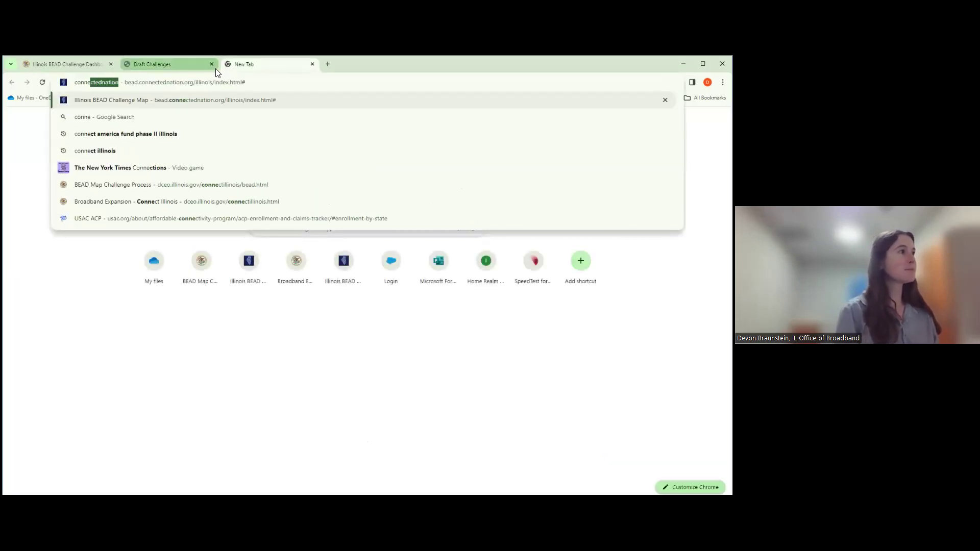
key("Return")
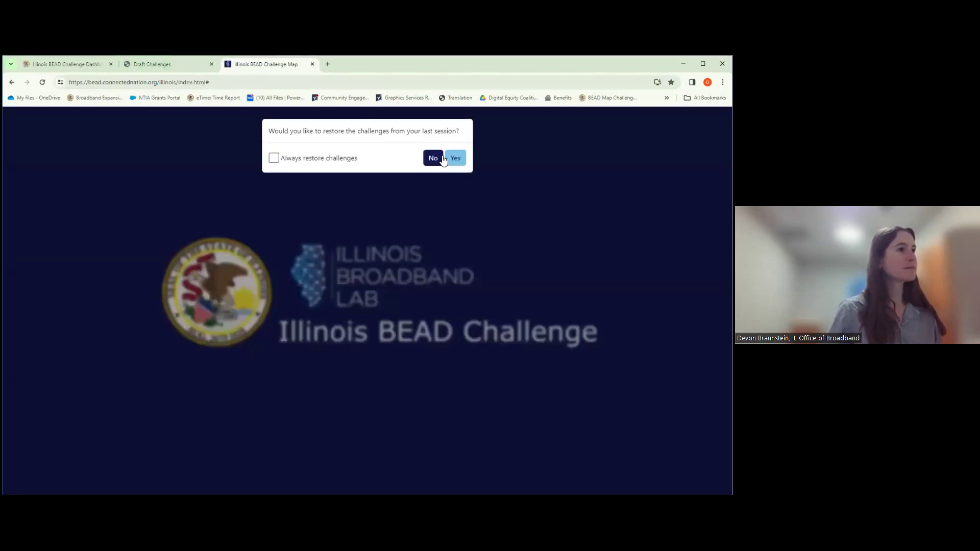
left_click(471, 293)
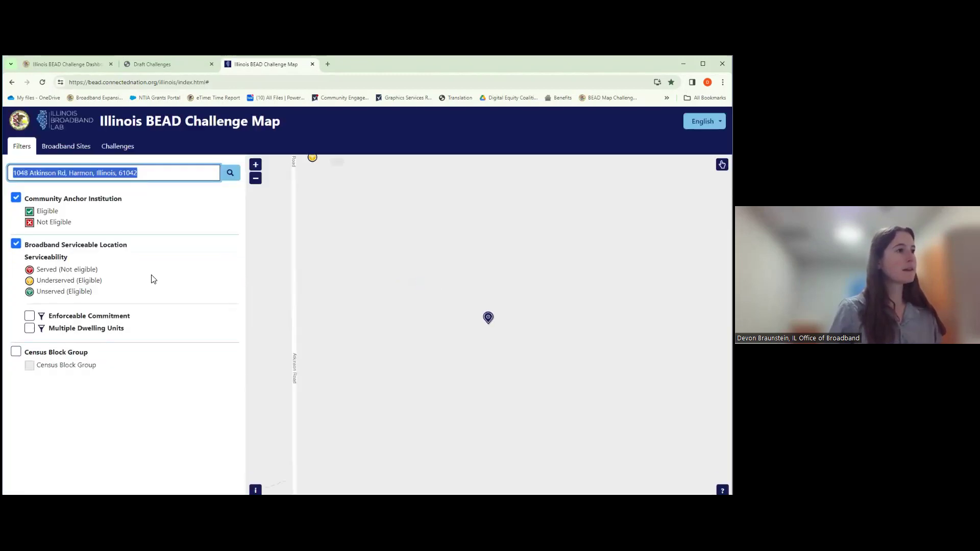
Check the yellow location's providers: Brightspeed DSL and Rise Broadband fixed wireless
left_click_drag(344, 181, 386, 258)
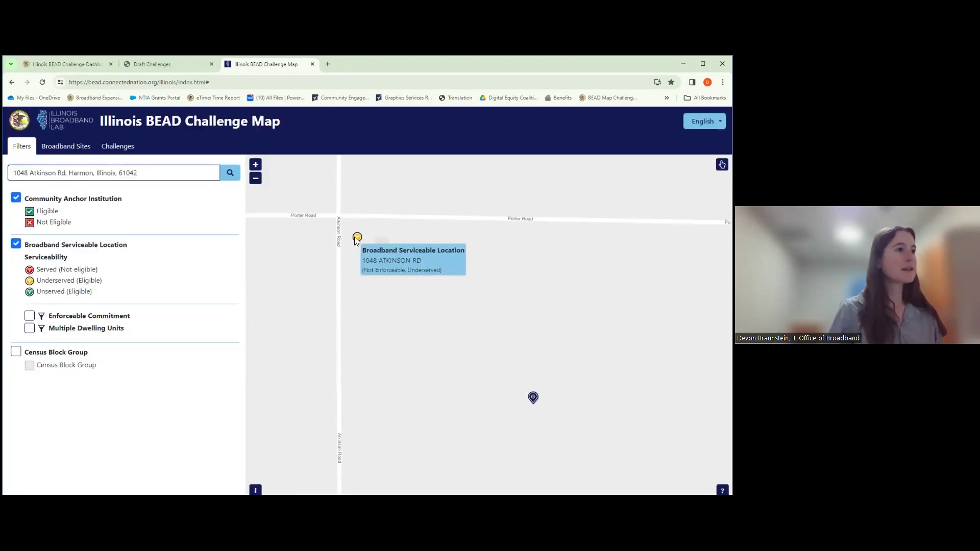
left_click(356, 238)
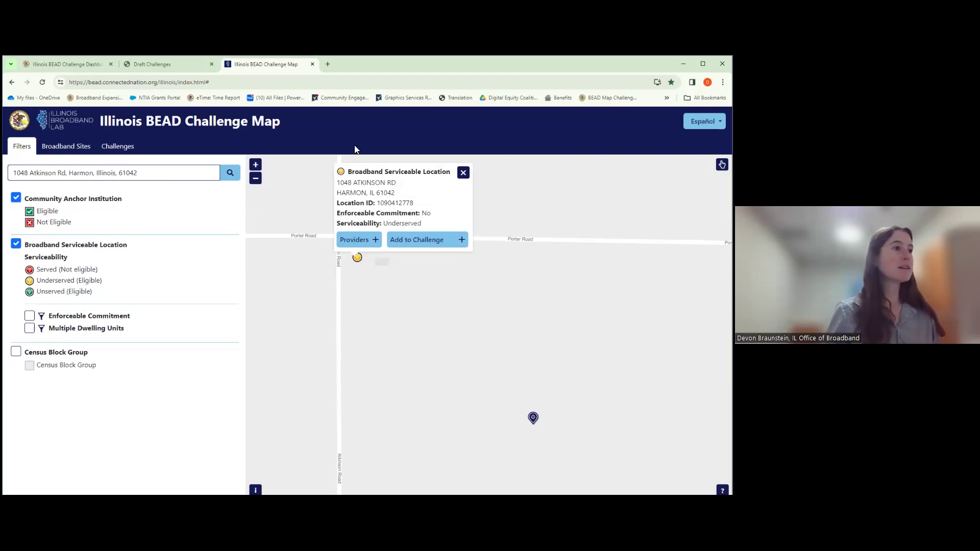
left_click(363, 241)
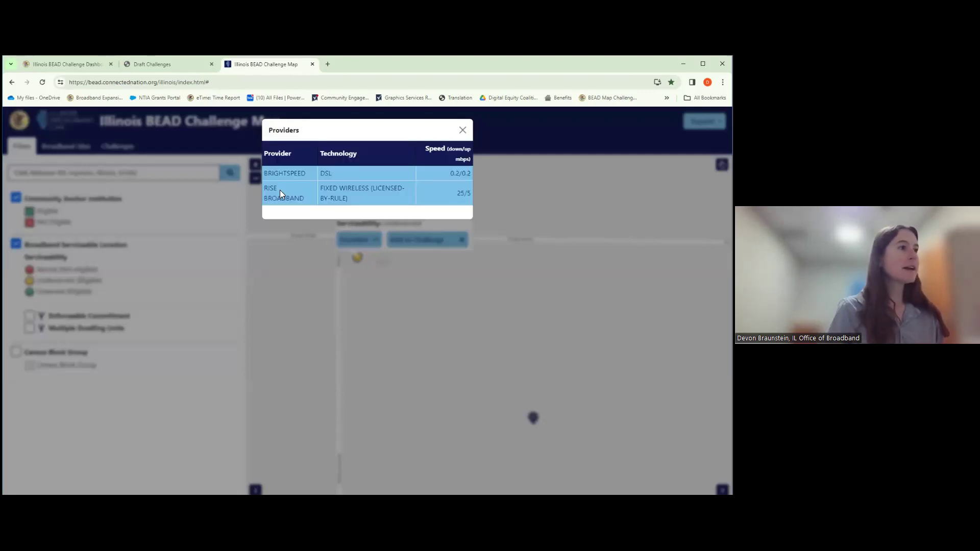
left_click_drag(268, 189, 315, 203)
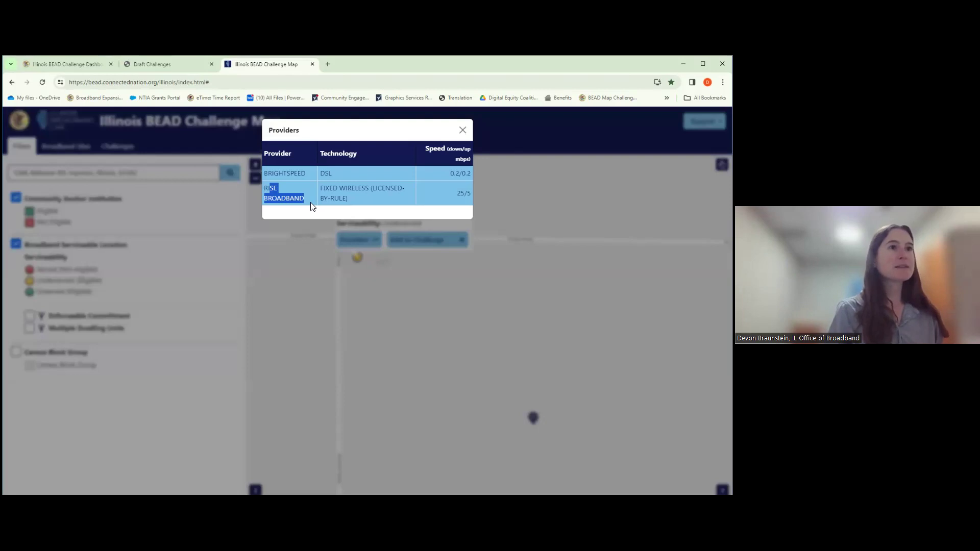
left_click(302, 188)
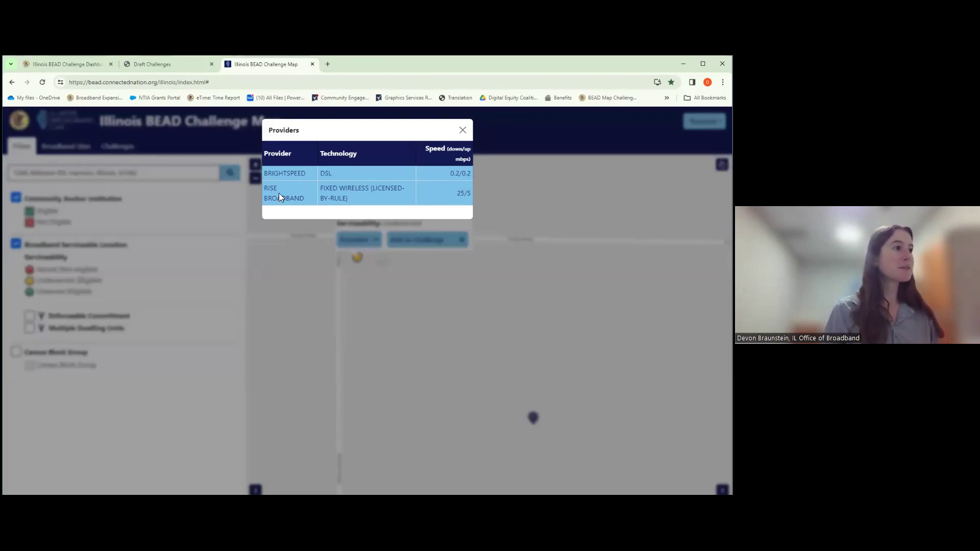
left_click_drag(271, 187, 305, 197)
left_click(306, 197)
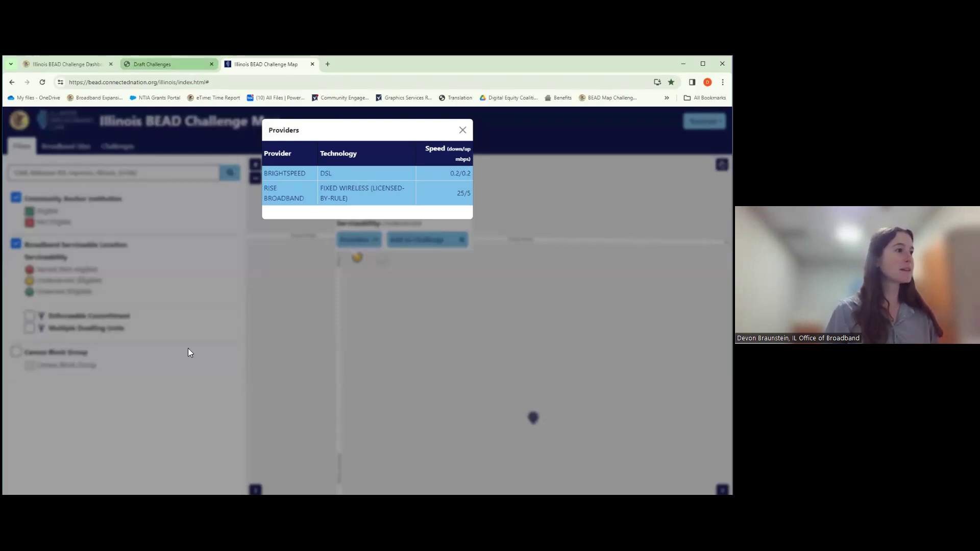
left_click(153, 64)
Set the provider to Rise Broadband and technology to Licensed-by-Rule Terrestrial Fixed Wireless (72)
double_click(155, 266)
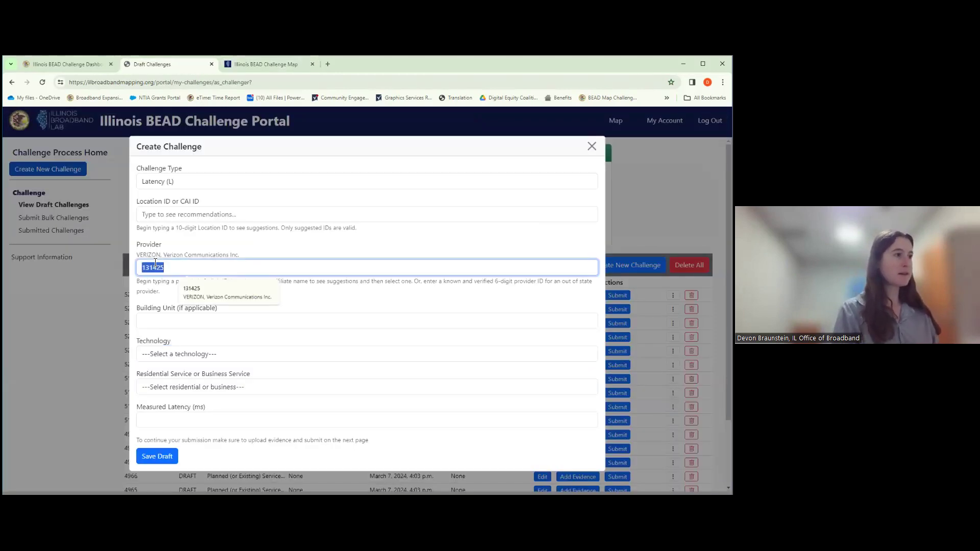
type("rise")
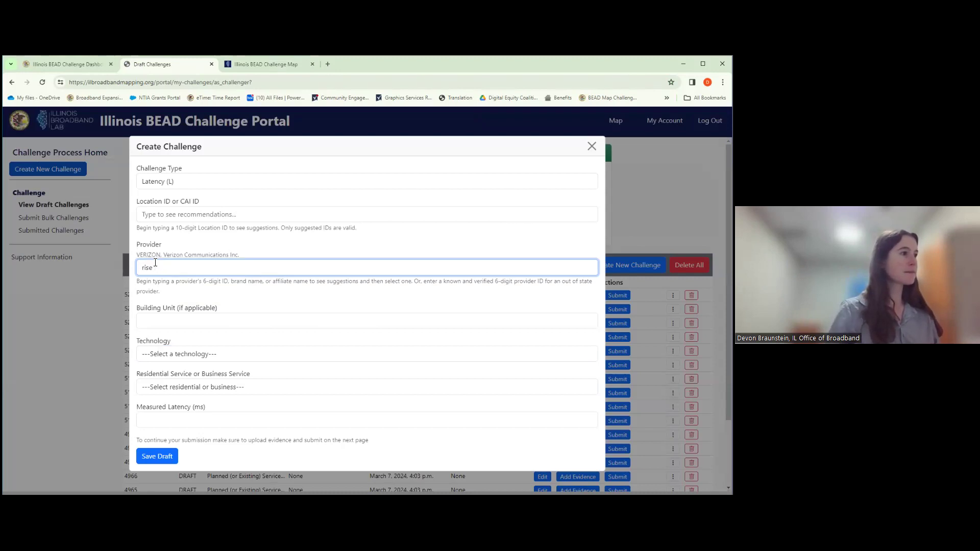
left_click(204, 292)
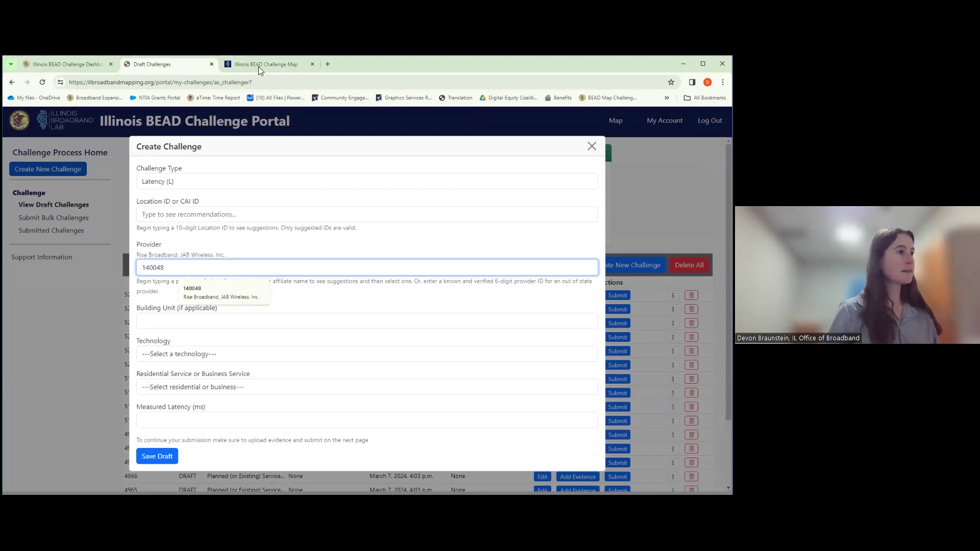
left_click(258, 66)
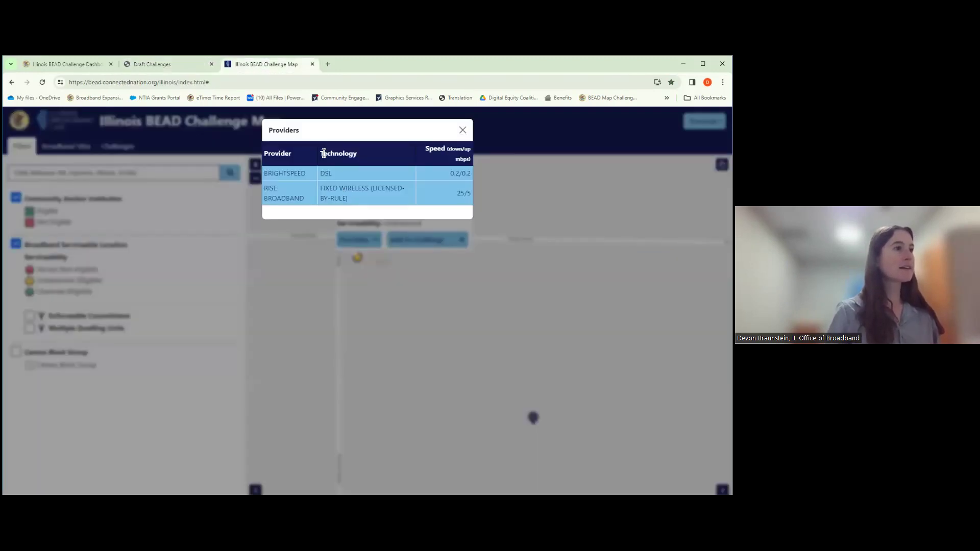
left_click_drag(322, 188, 347, 197)
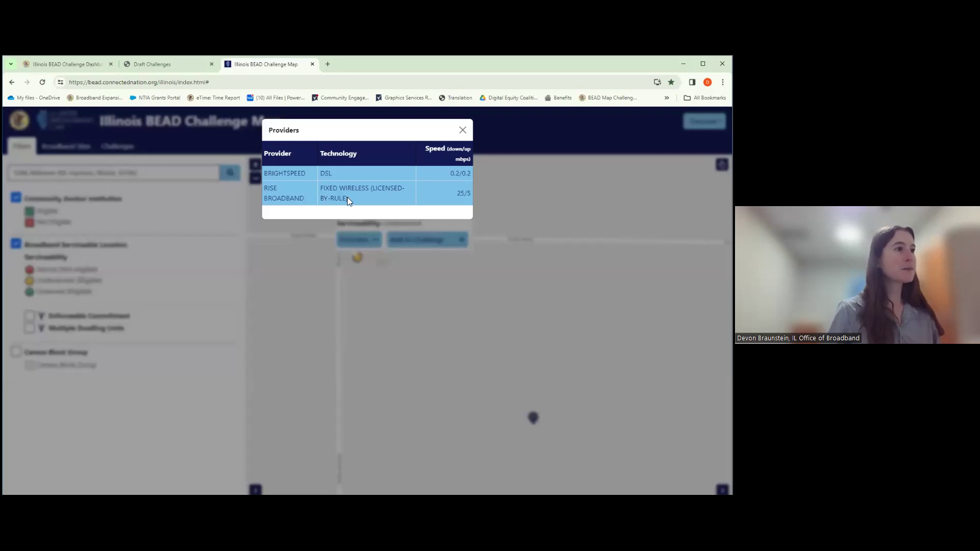
left_click(233, 138)
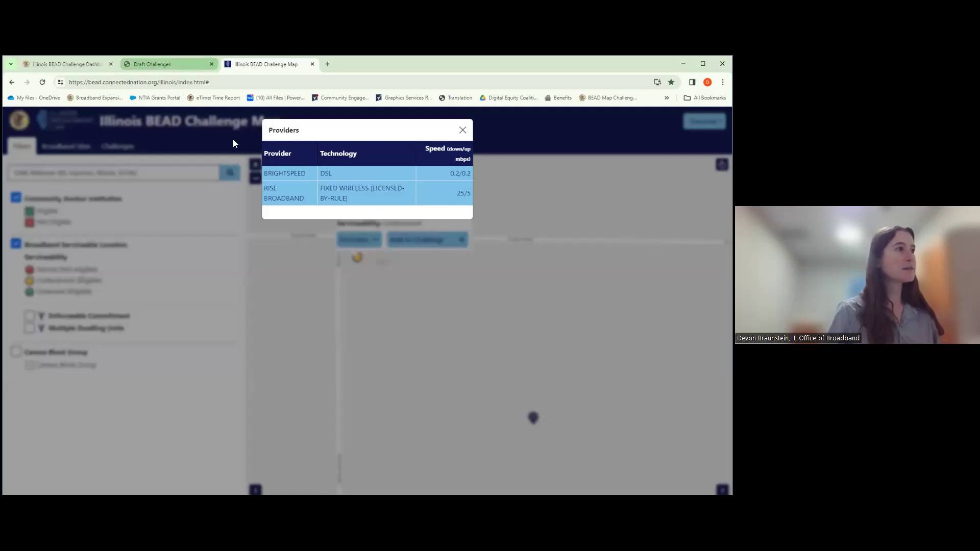
left_click(144, 64)
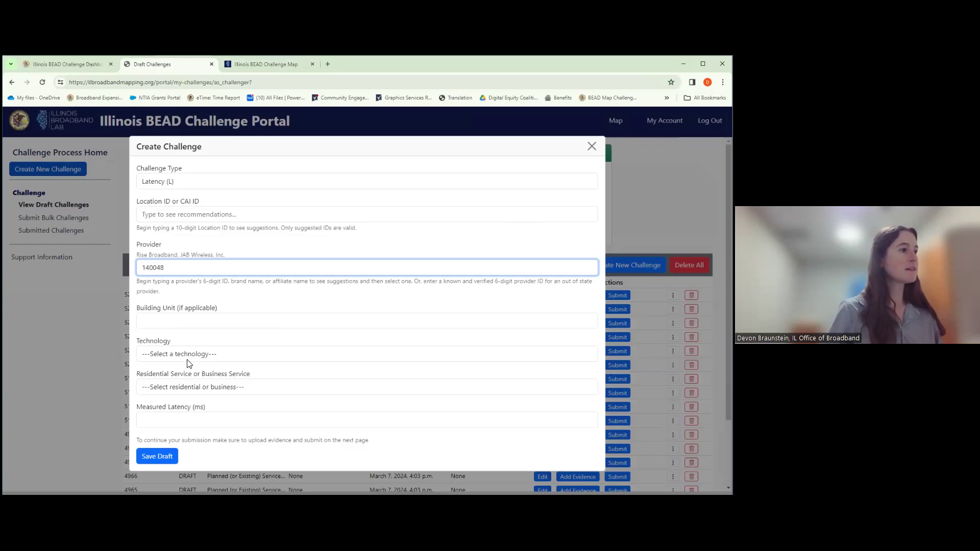
key("Tab")
key("Tab")
key("alt+Down")
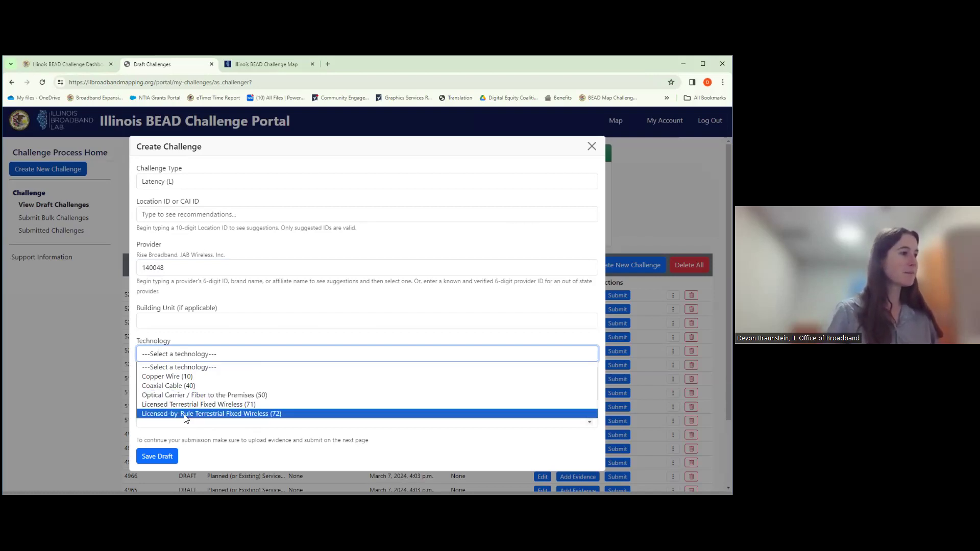
key("Return")
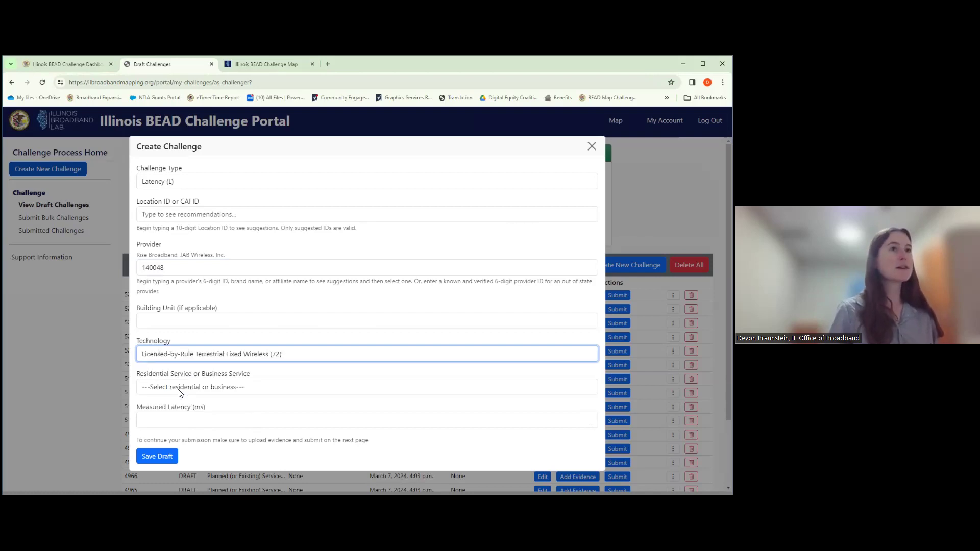
Choose Residential service, enter 130 ms measured latency, and attempt to save the draft
left_click(179, 388)
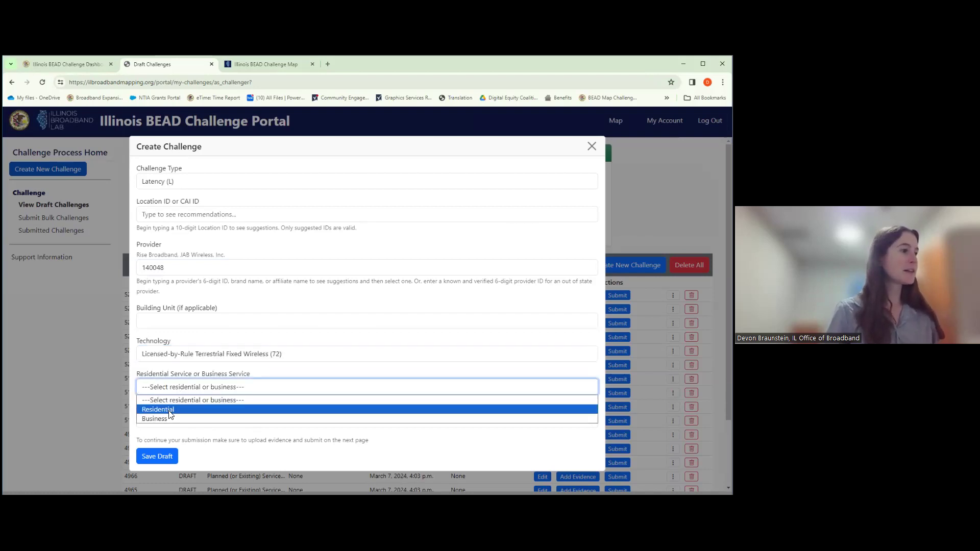
left_click(171, 409)
left_click(174, 417)
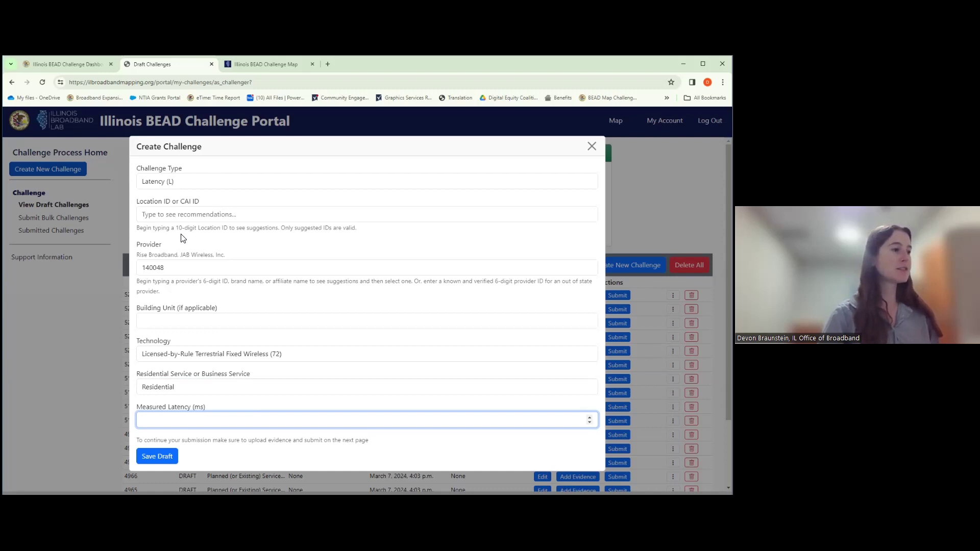
type("130")
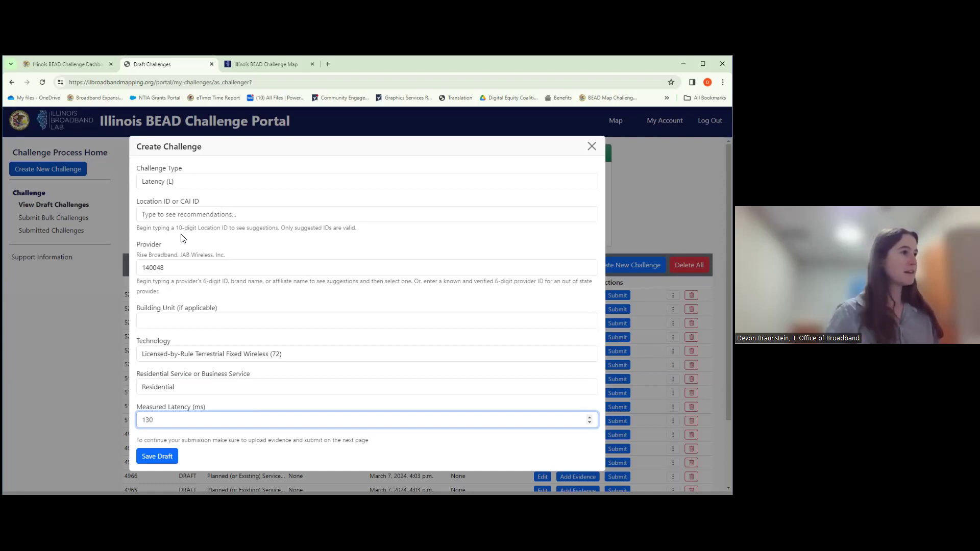
left_click(164, 455)
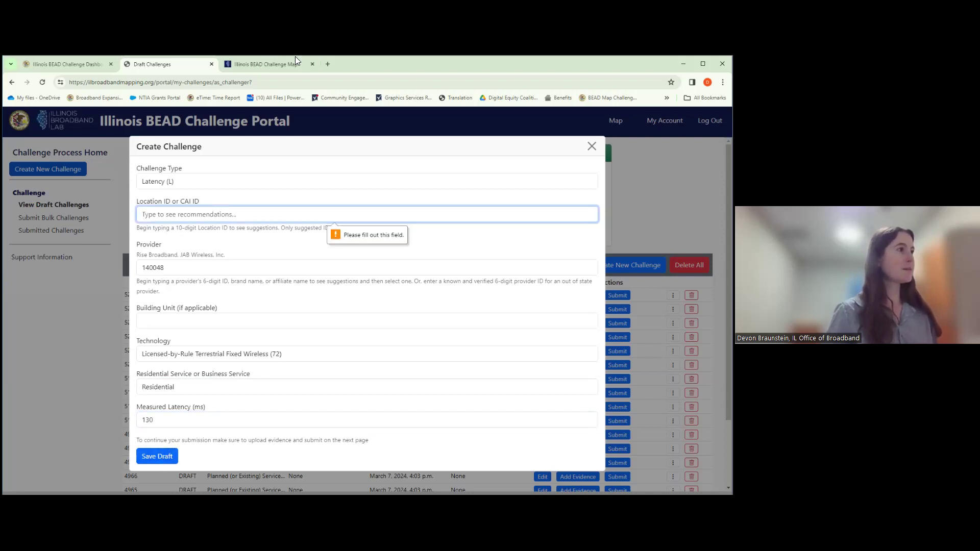
left_click(241, 70)
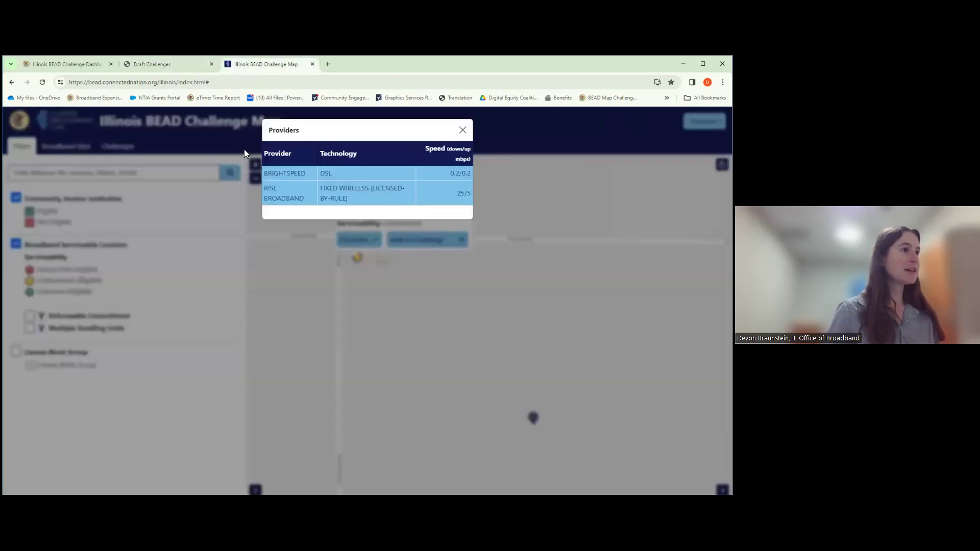
left_click(426, 264)
double_click(410, 203)
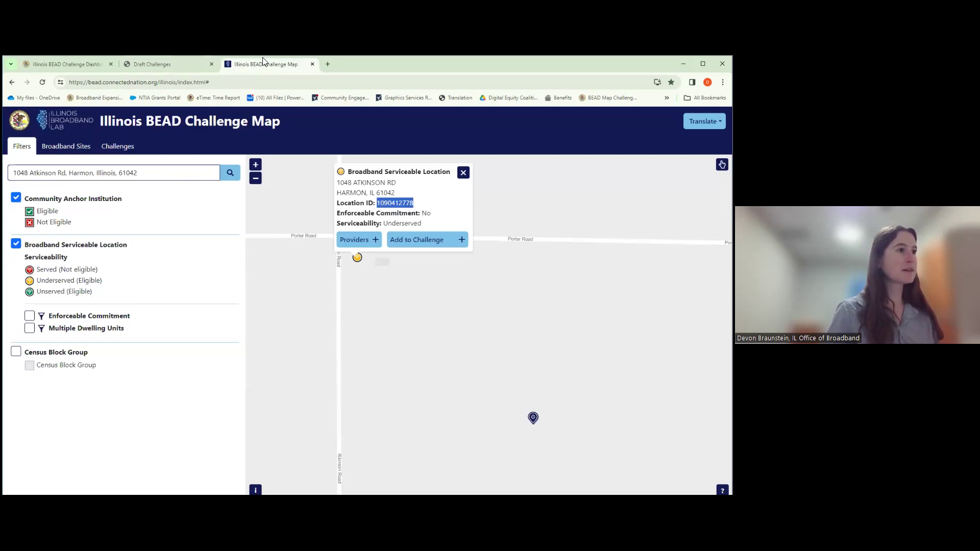
key("ctrl+shift+Tab")
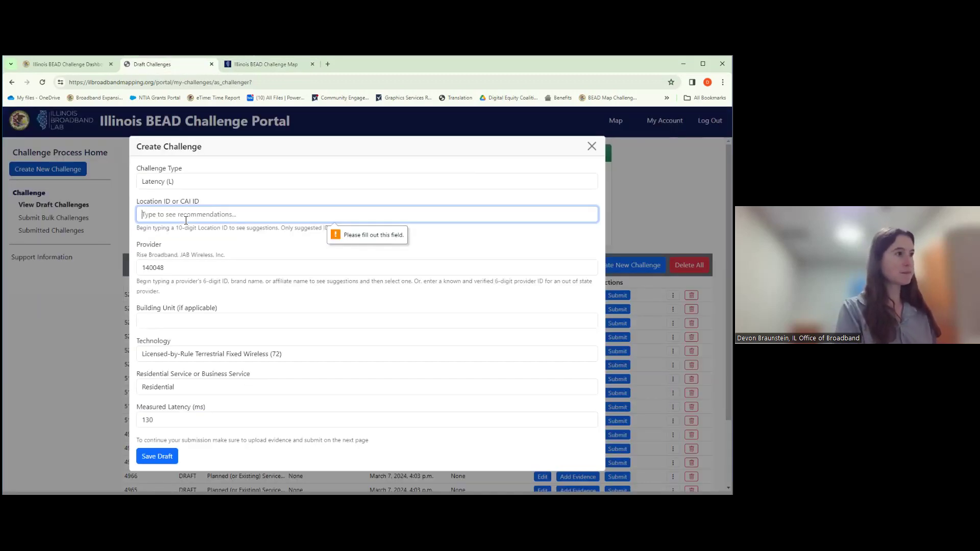
key("ctrl+v")
Save draft 5273 for Rise Broadband, dismiss the evidence prompt, and review Draft Challenges
left_click(157, 455)
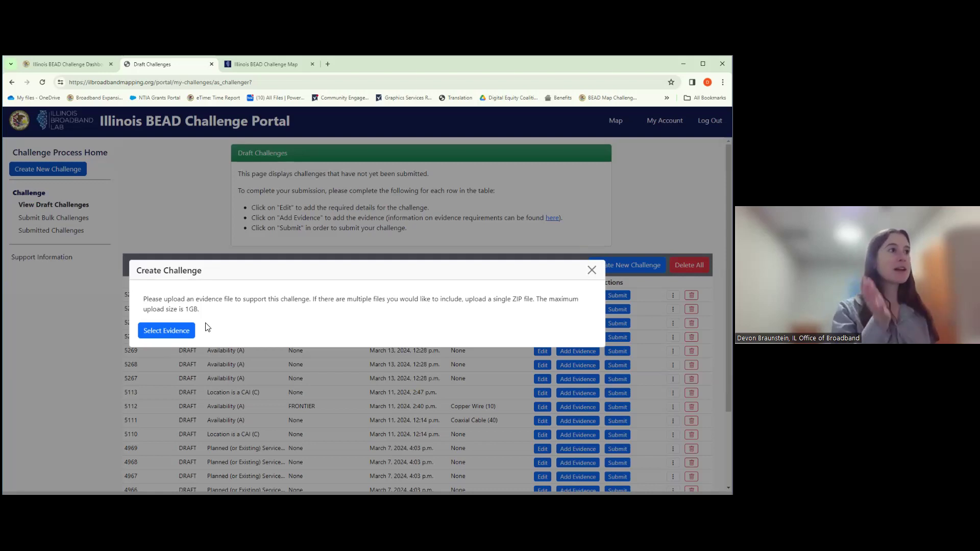
left_click(166, 331)
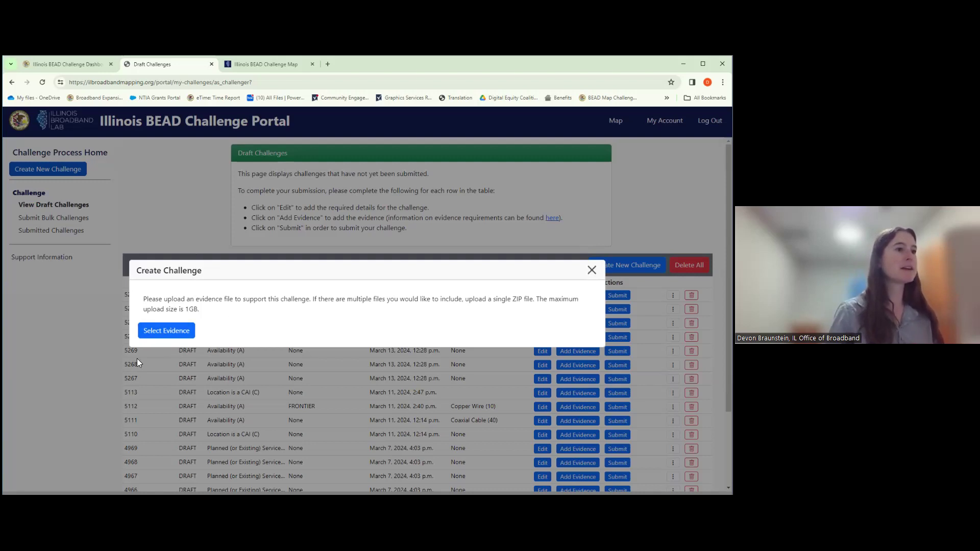
key("Escape")
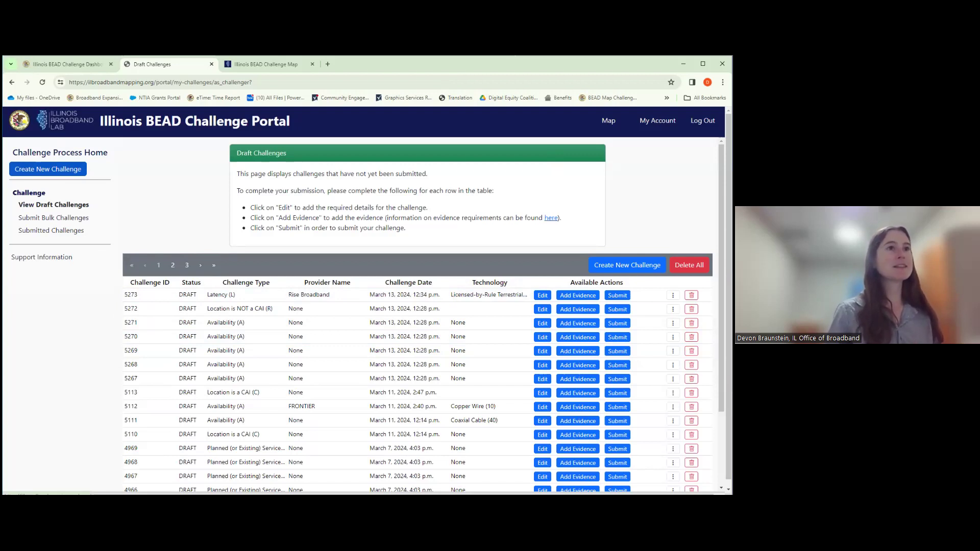
left_click(271, 64)
left_click(158, 64)
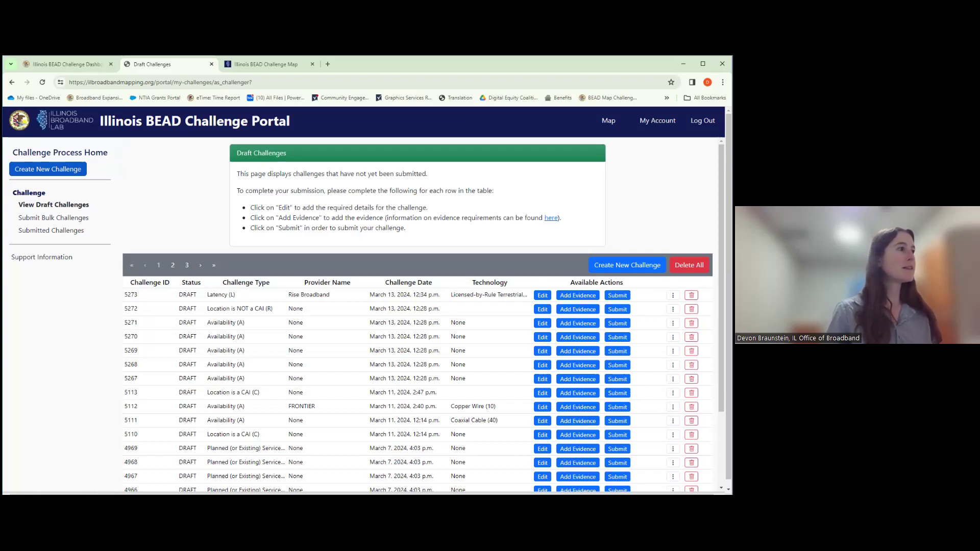
Open the Challenge Portal Help + FAQ document via the Support Information page
left_click(15, 258)
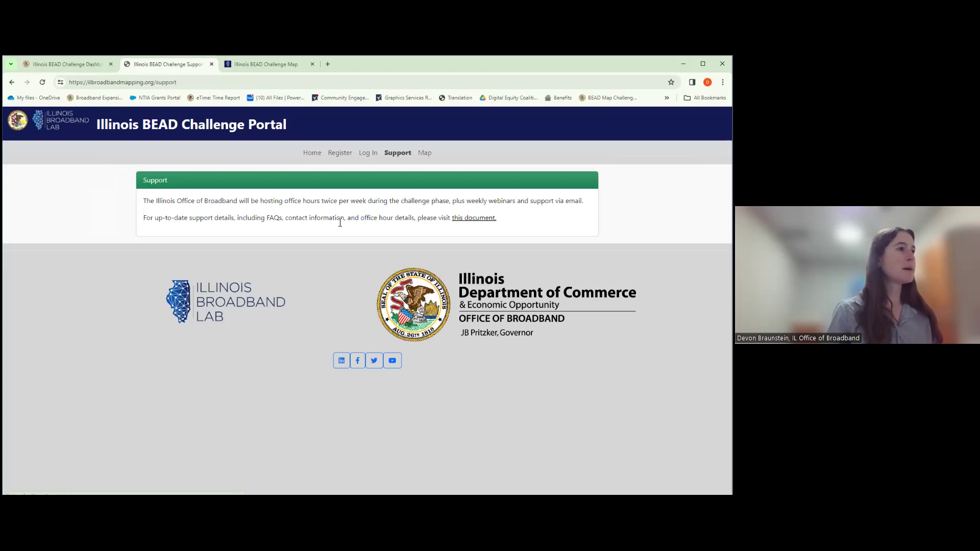
left_click(464, 219)
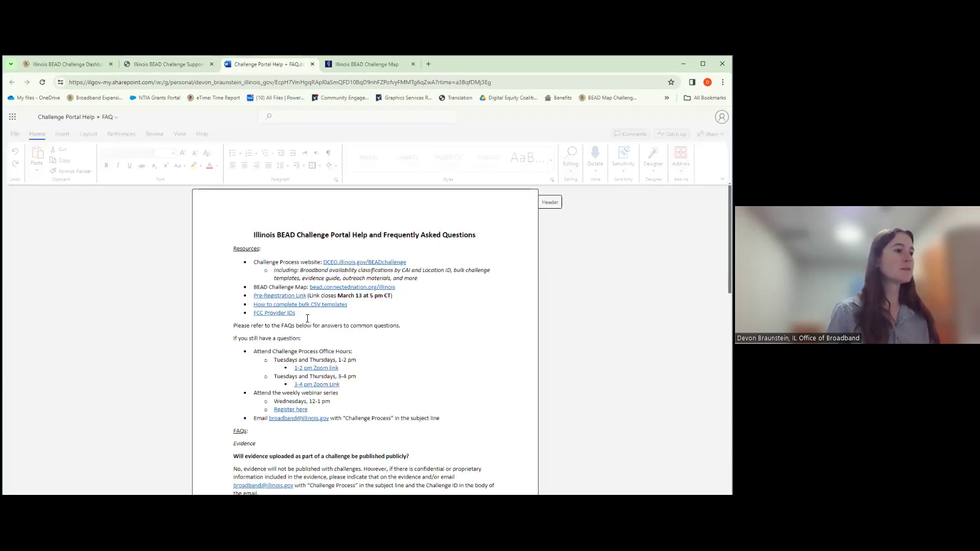
Scroll through the Help + FAQ document, then close its tab
scroll(308, 318, "down", 2)
scroll(290, 385, "down", 2)
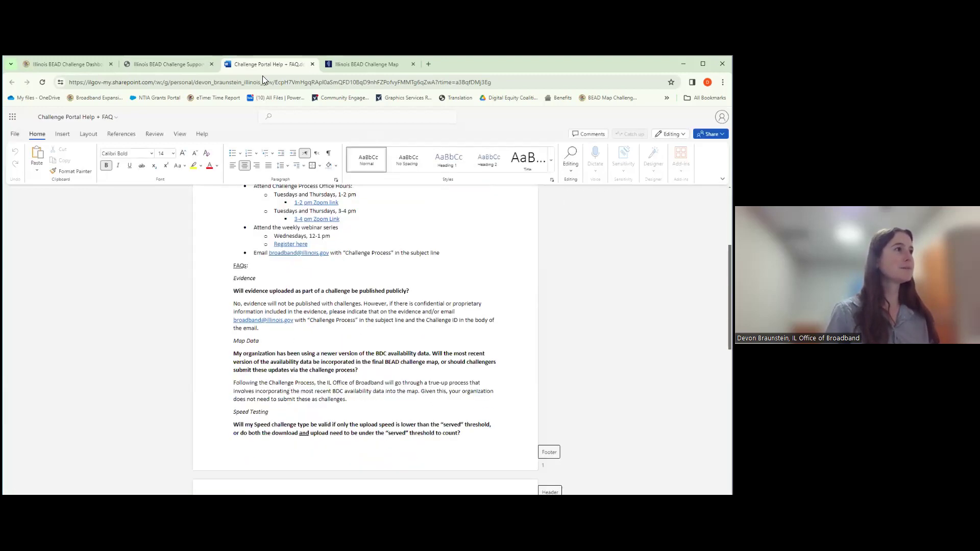
key("ctrl+w")
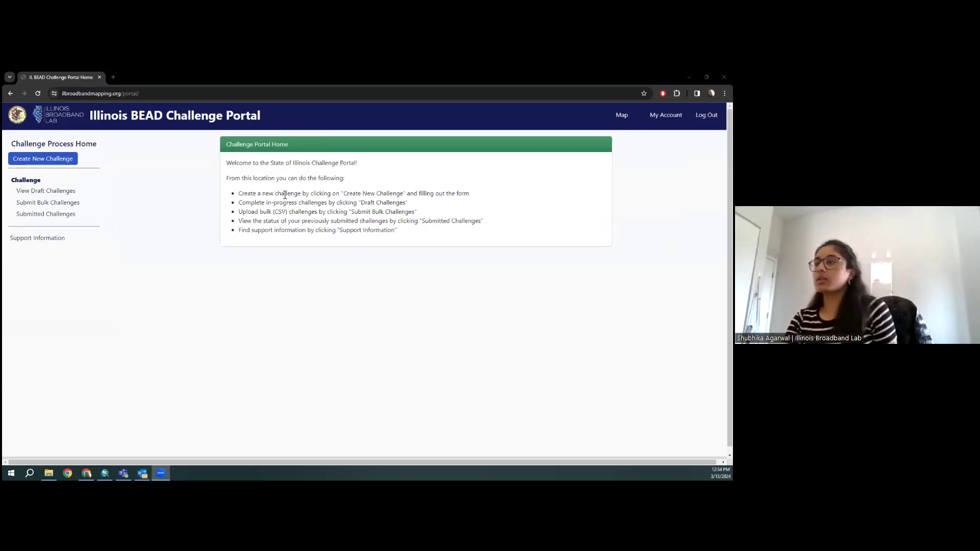
Go to the Submit Bulk Challenges page from the left sidebar
left_click(48, 191)
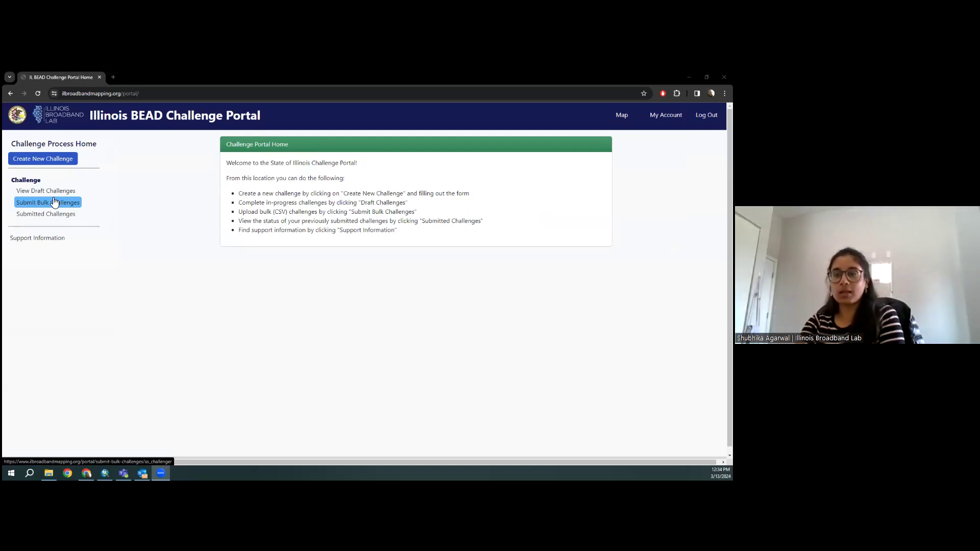
left_click(54, 202)
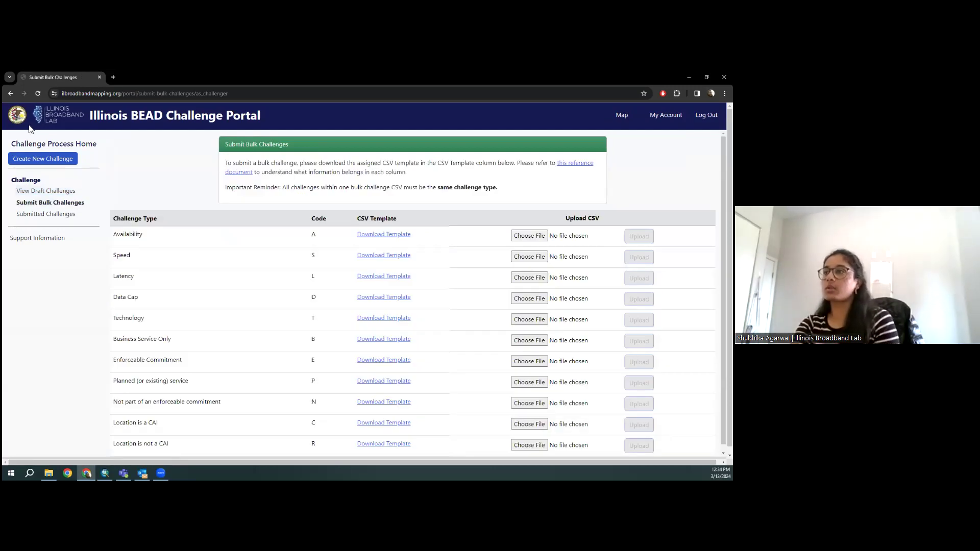
left_click(24, 203)
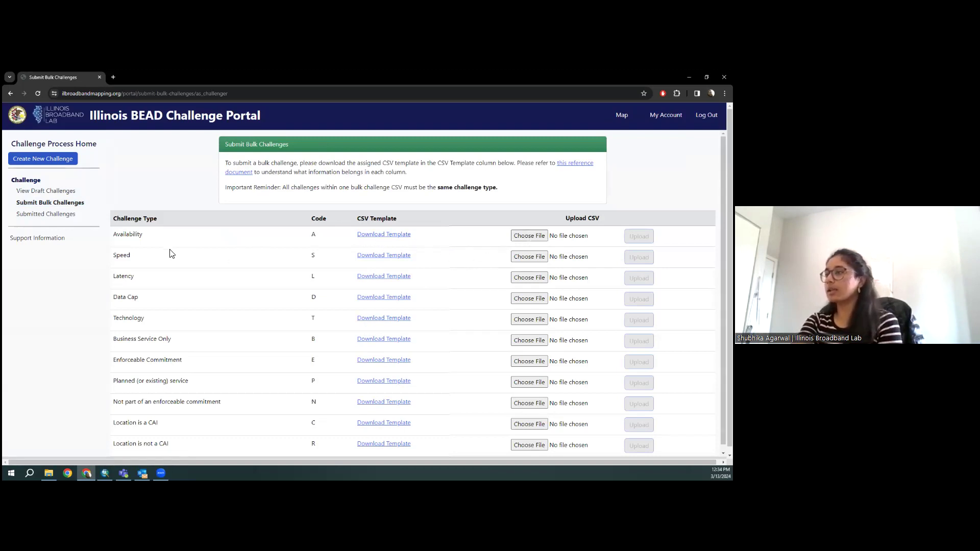
Upload availability_sample.csv on the Availability row, producing a location_or_cai_id conversion error
left_click(531, 236)
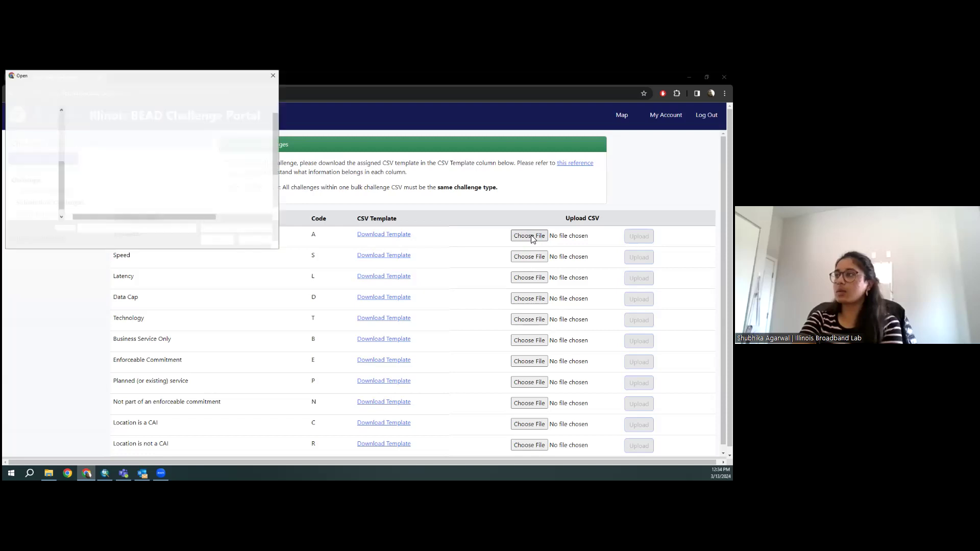
left_click(130, 147)
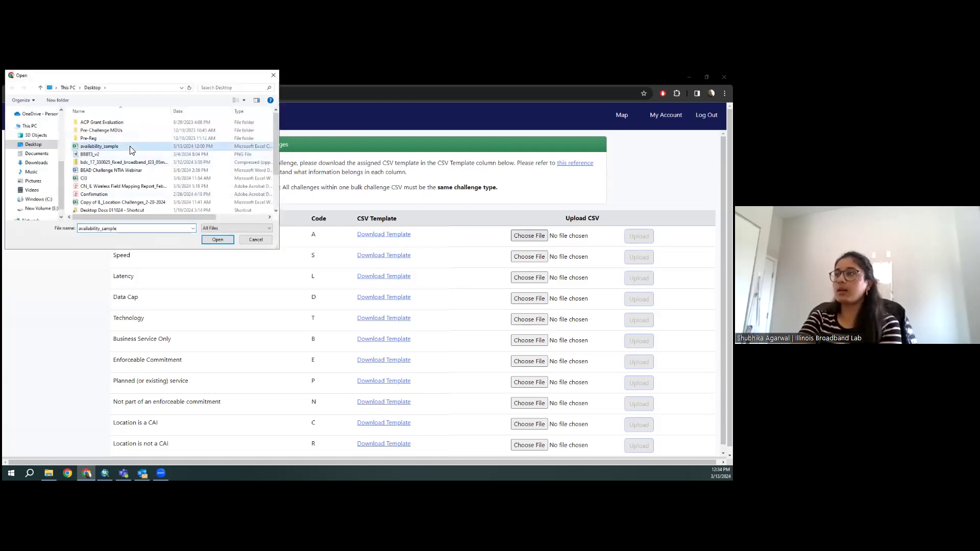
left_click(218, 239)
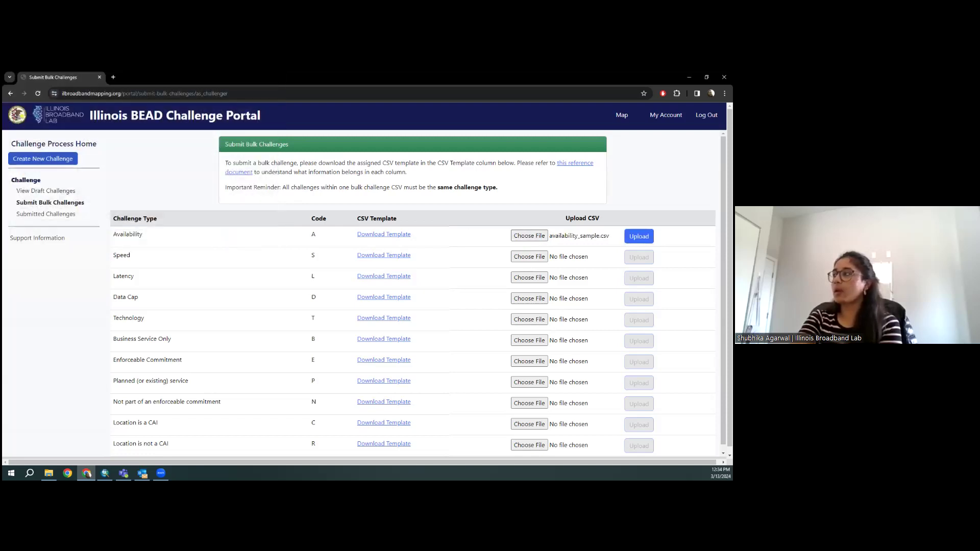
left_click(639, 236)
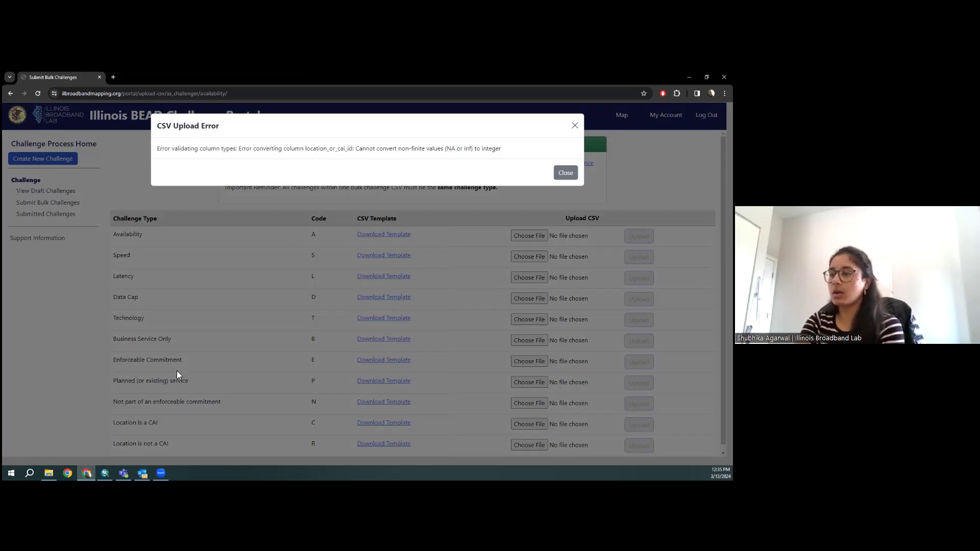
Dismiss the upload error and open availability_sample in Excel, widening column B and zooming in
left_click(566, 173)
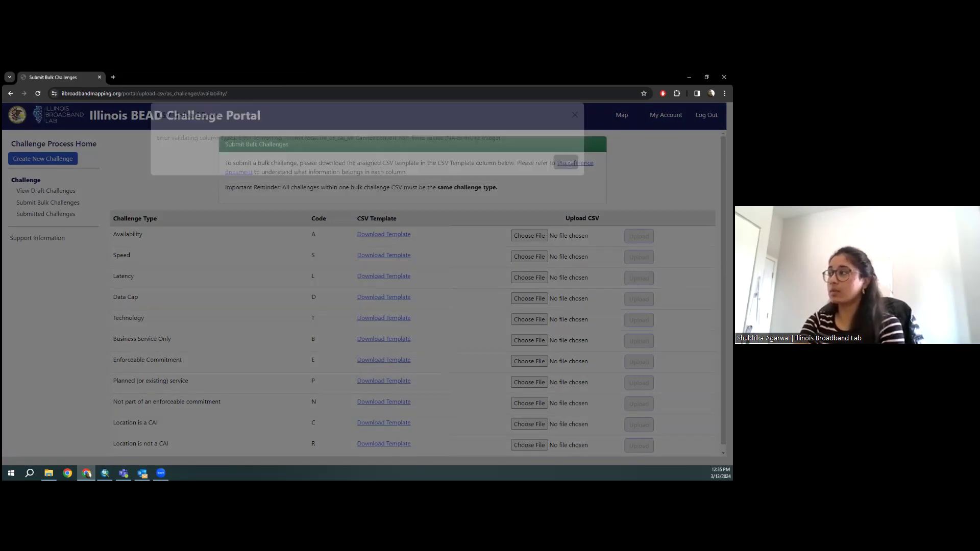
left_click(48, 473)
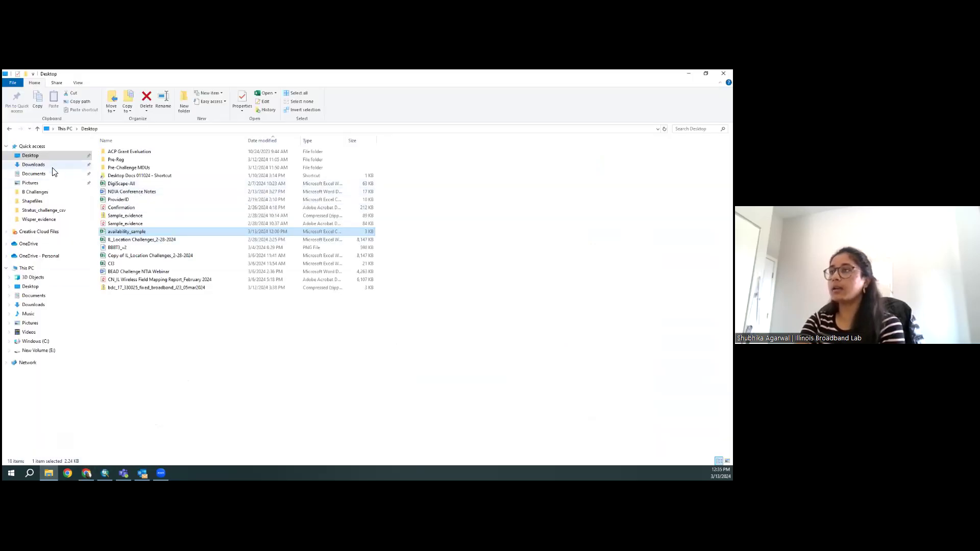
double_click(148, 231)
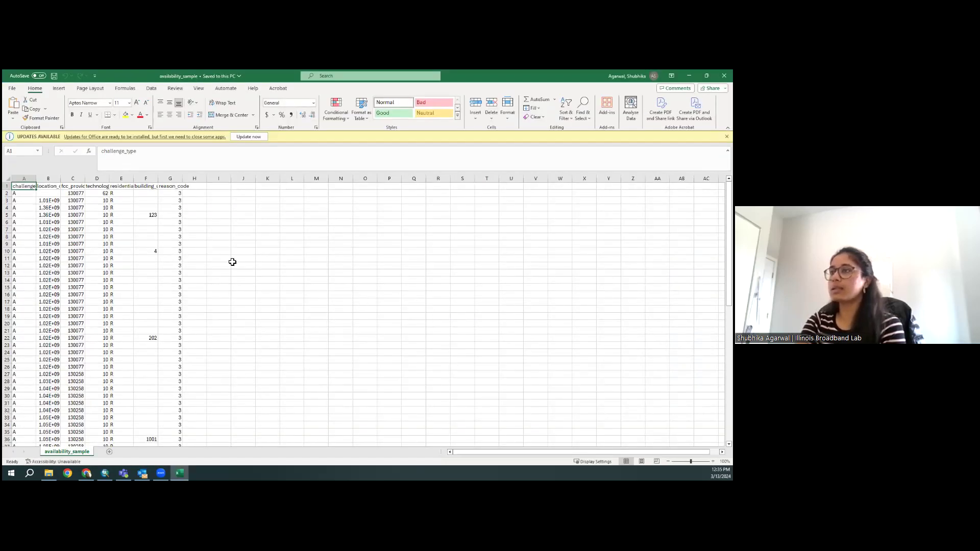
double_click(61, 178)
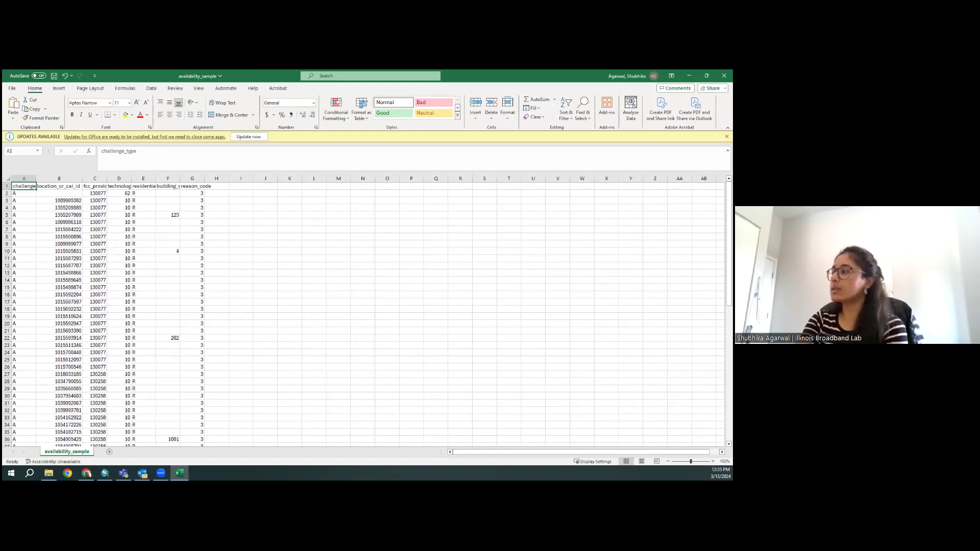
left_click(713, 461)
left_click(713, 461)
left_click(713, 461)
left_click(713, 460)
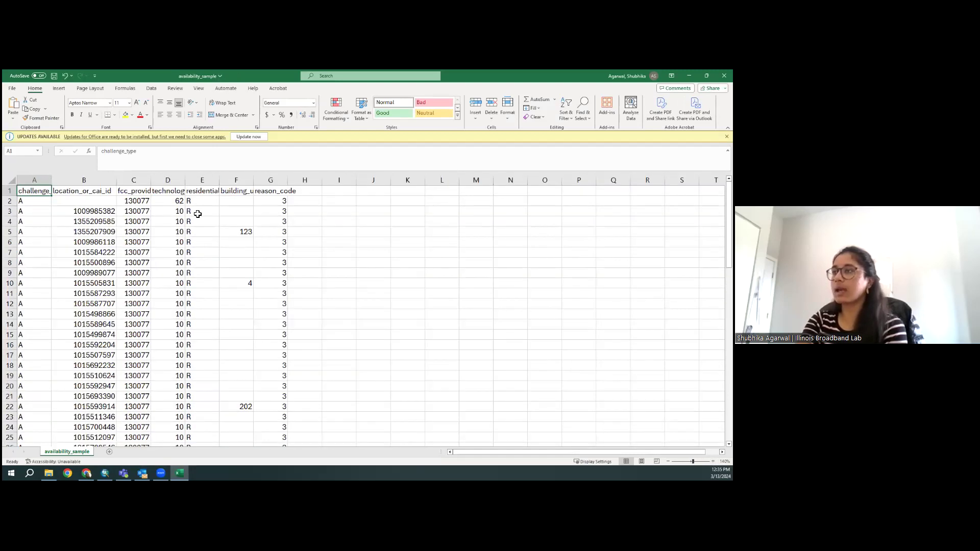
left_click(103, 212)
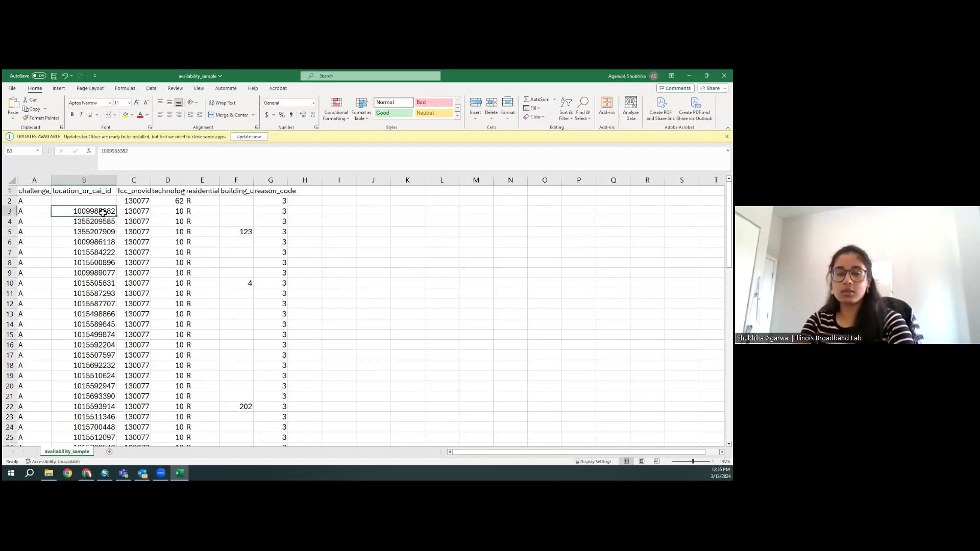
key("ctrl+c")
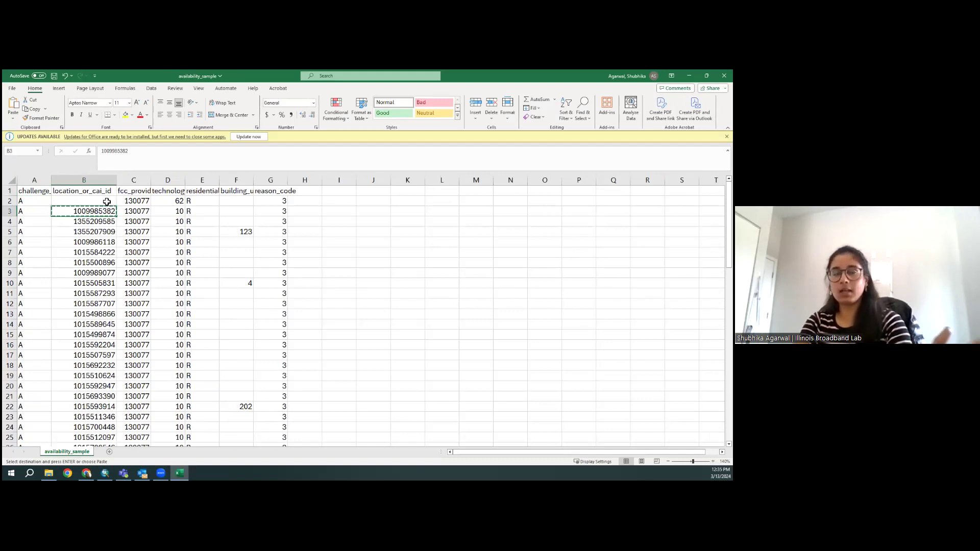
left_click(107, 201)
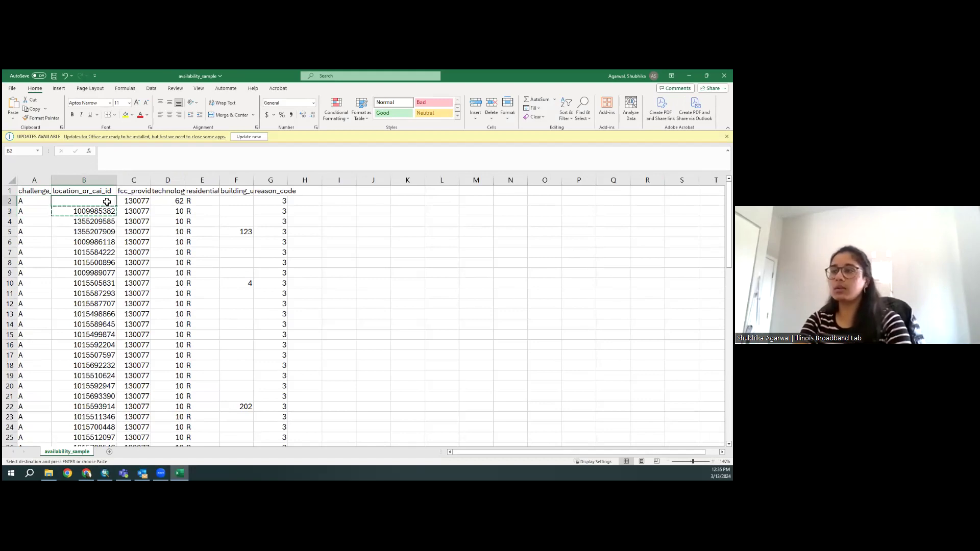
key("ctrl+v")
left_click(103, 231)
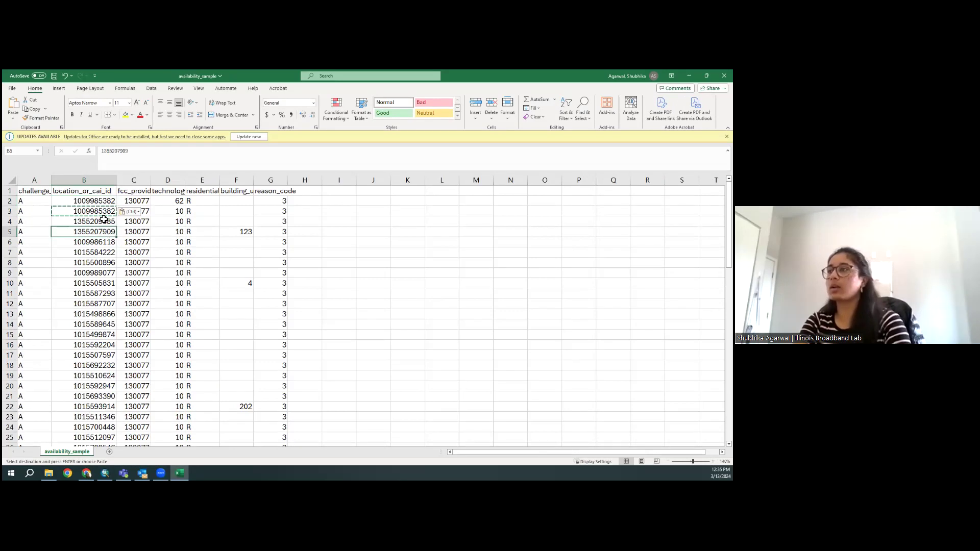
key("Escape")
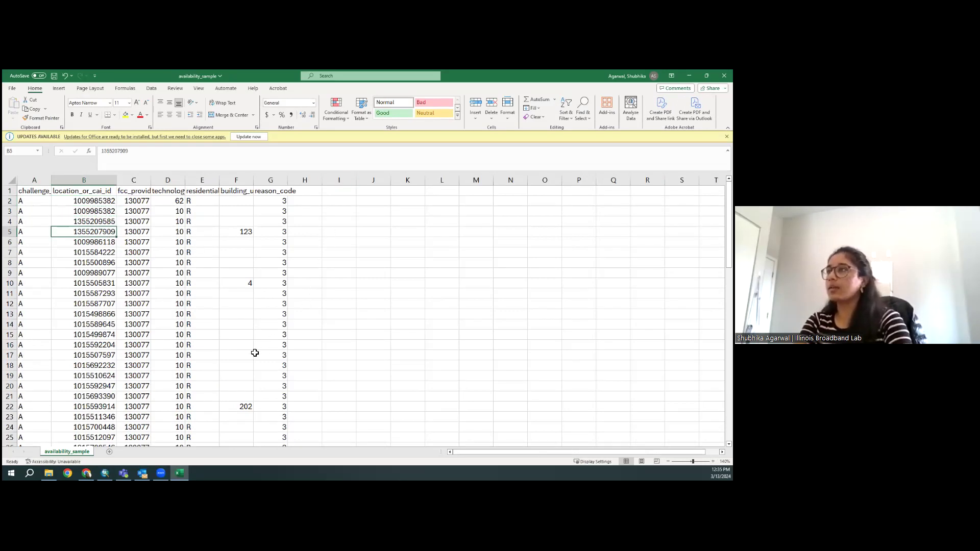
left_click(54, 76)
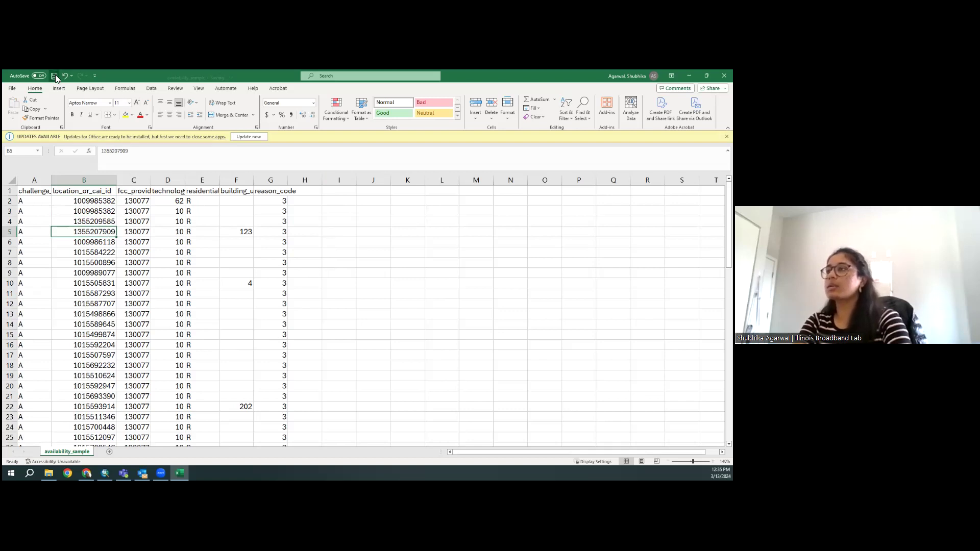
left_click(723, 75)
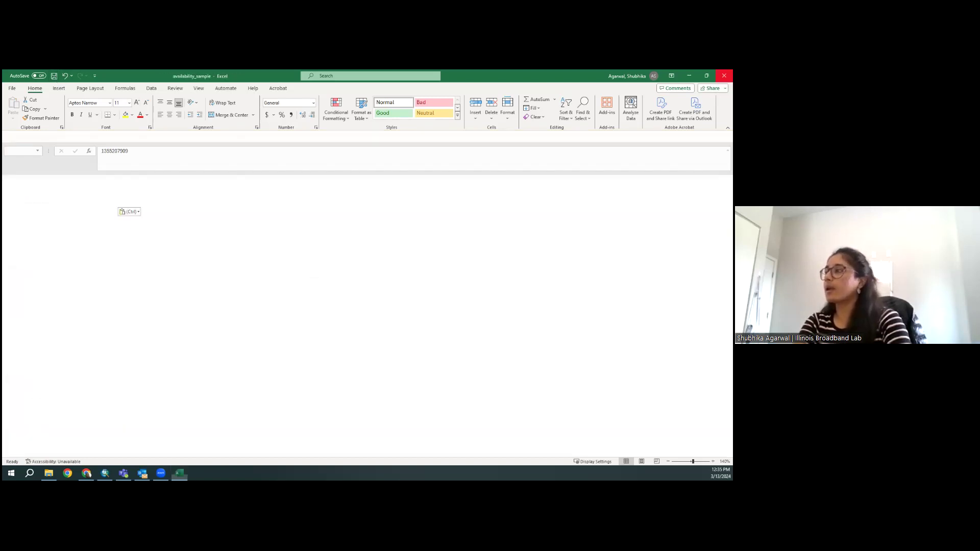
Re-upload availability_sample.csv as an Availability challenge and dismiss the technology_code 62 error
left_click(85, 473)
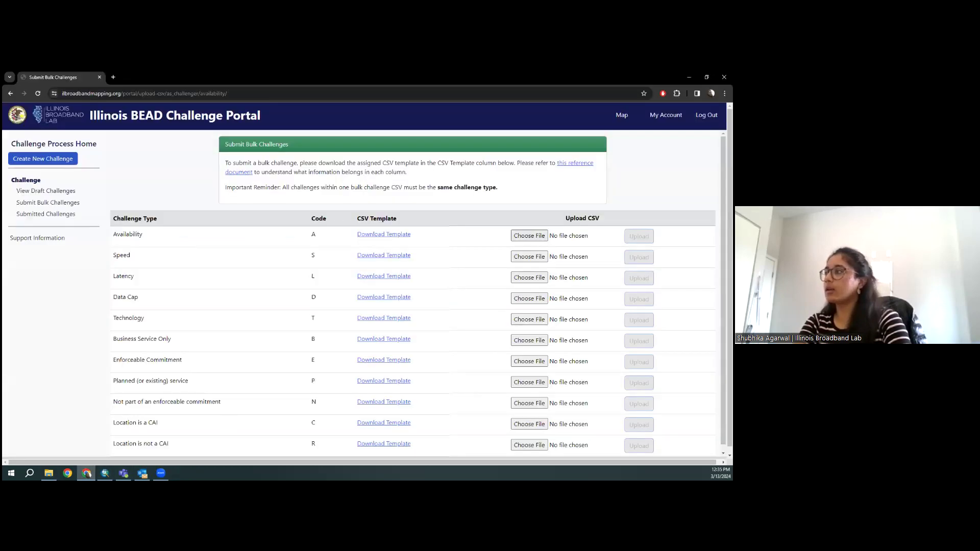
left_click(153, 146)
left_click(223, 240)
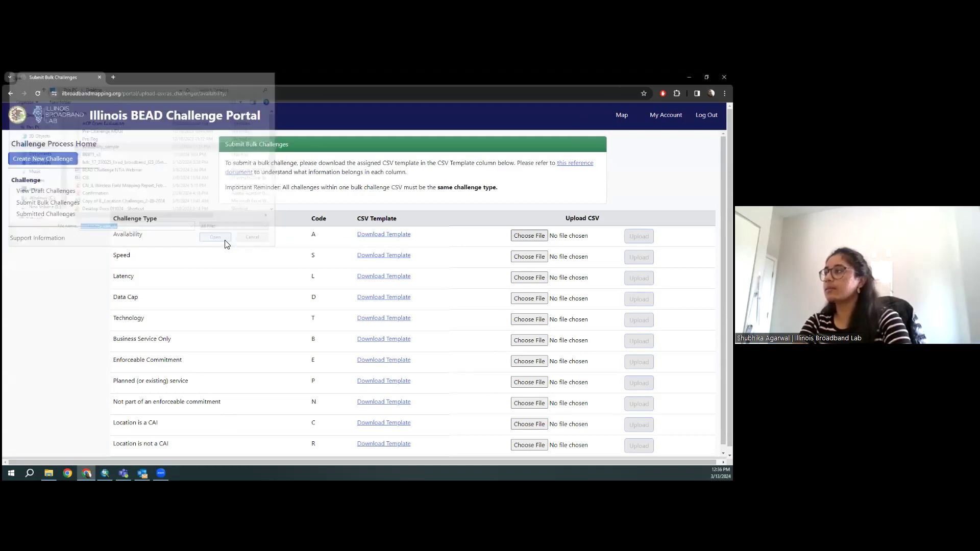
left_click(639, 236)
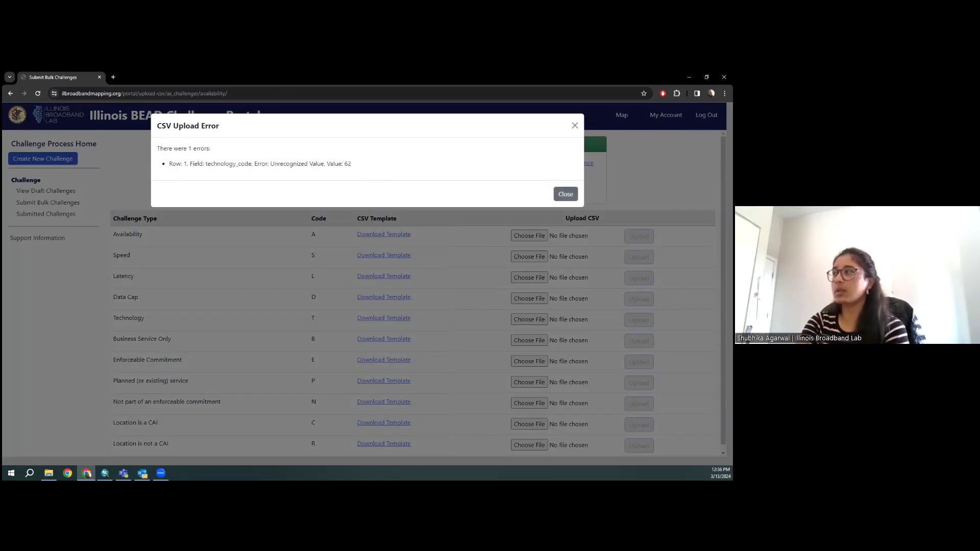
left_click(565, 194)
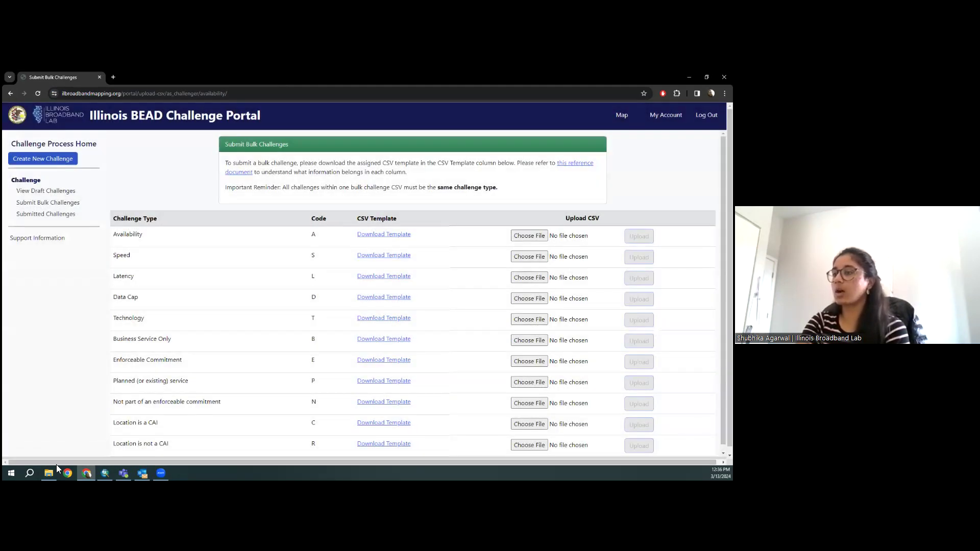
Open availability_sample in Excel, widen column D, and inspect the technology_code and provider values
left_click(49, 473)
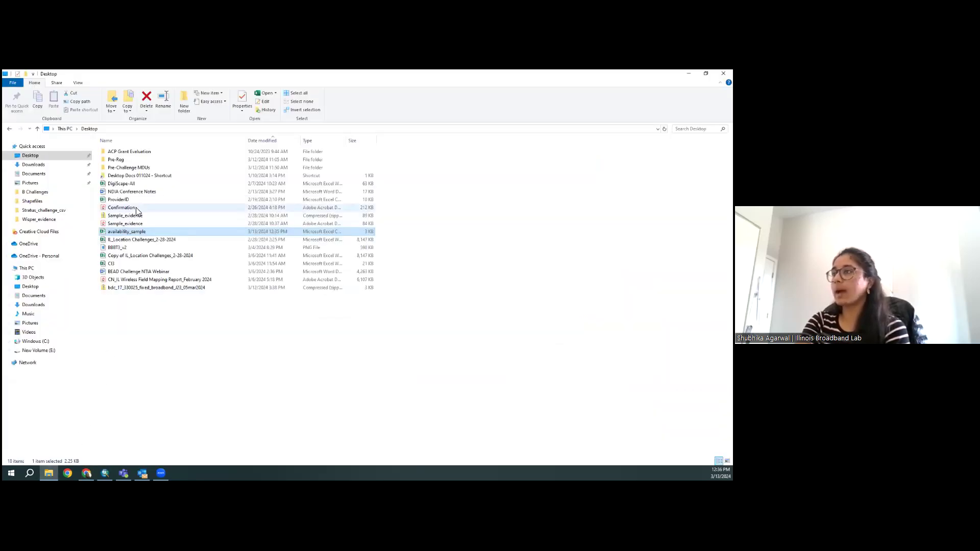
double_click(142, 233)
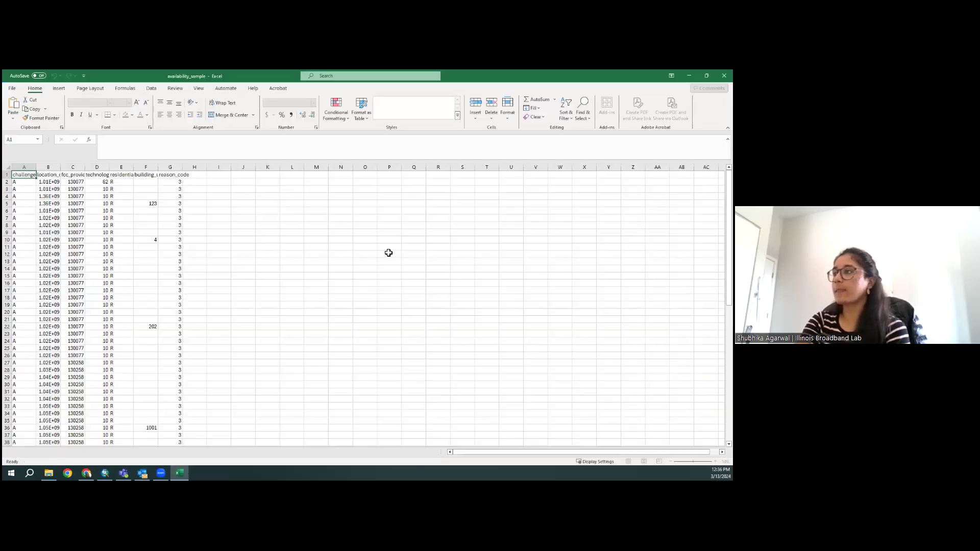
left_click(104, 194)
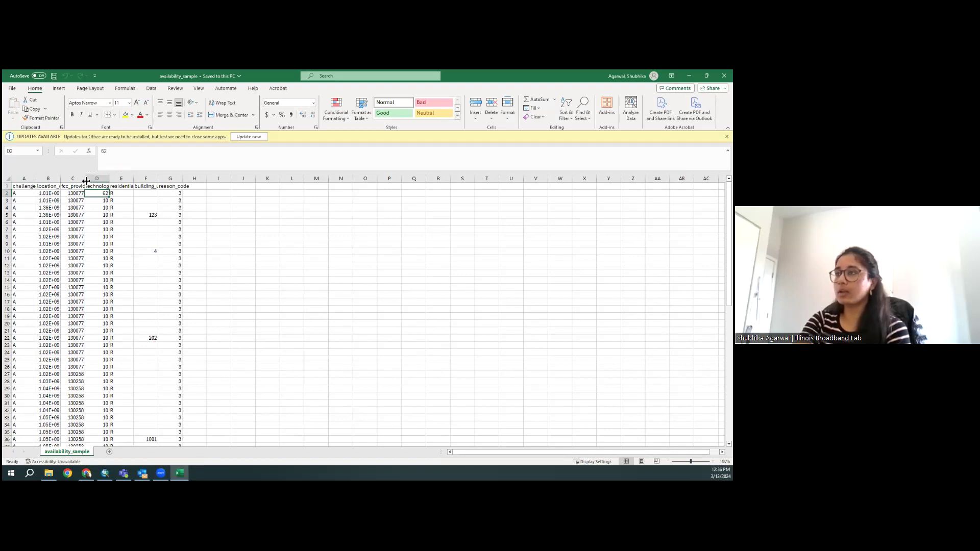
double_click(111, 179)
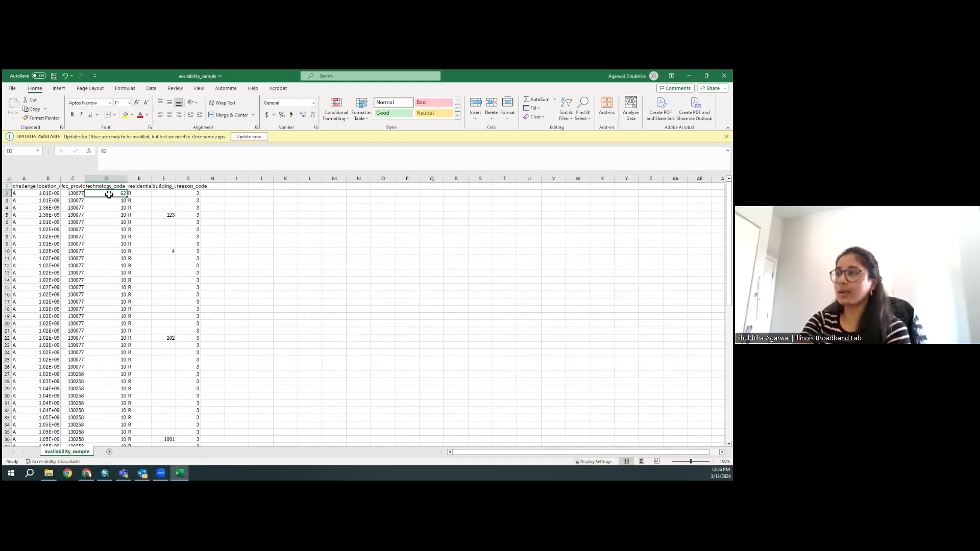
left_click(76, 202)
left_click_drag(76, 202, 76, 222)
left_click(122, 203)
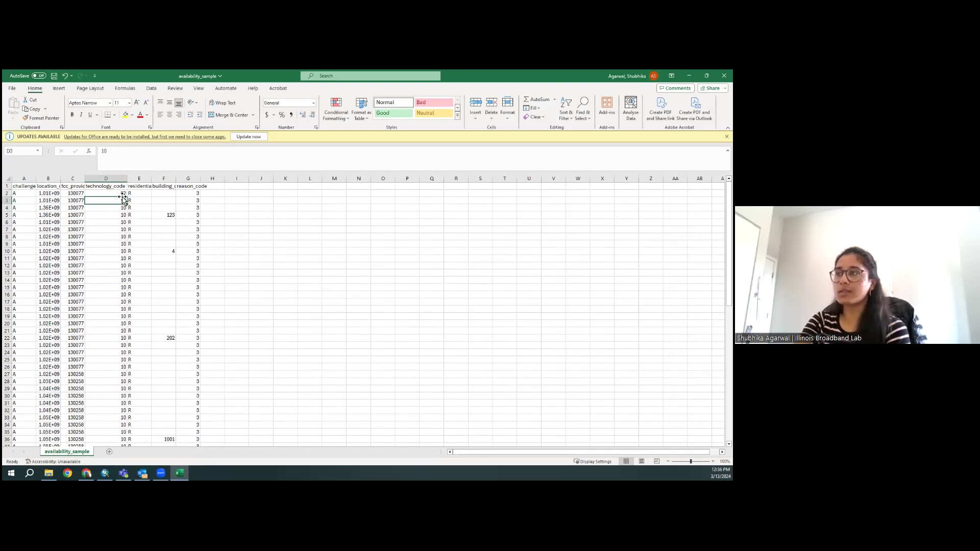
Replace technology_code 62 in D2 with 10, save the sheet, and close Excel
left_click(121, 194)
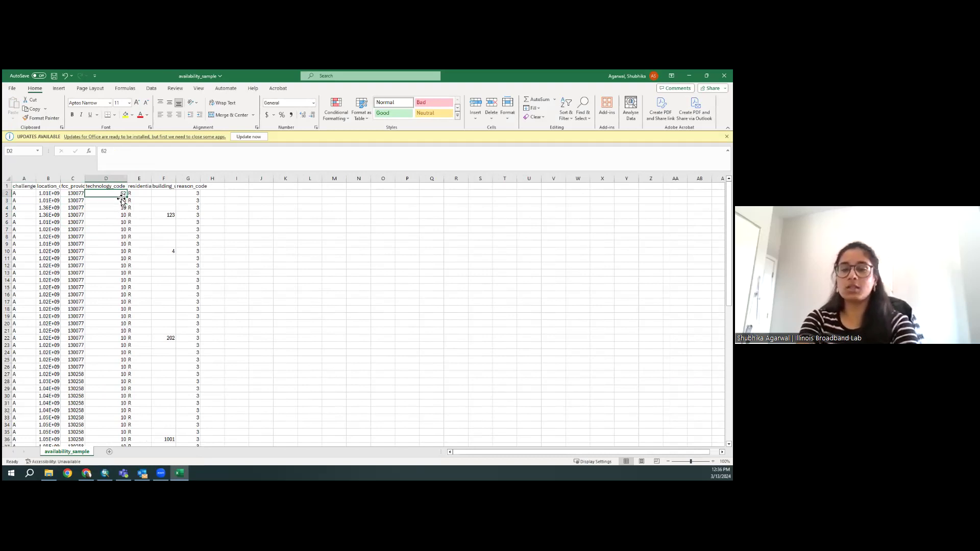
type("10")
left_click(111, 210)
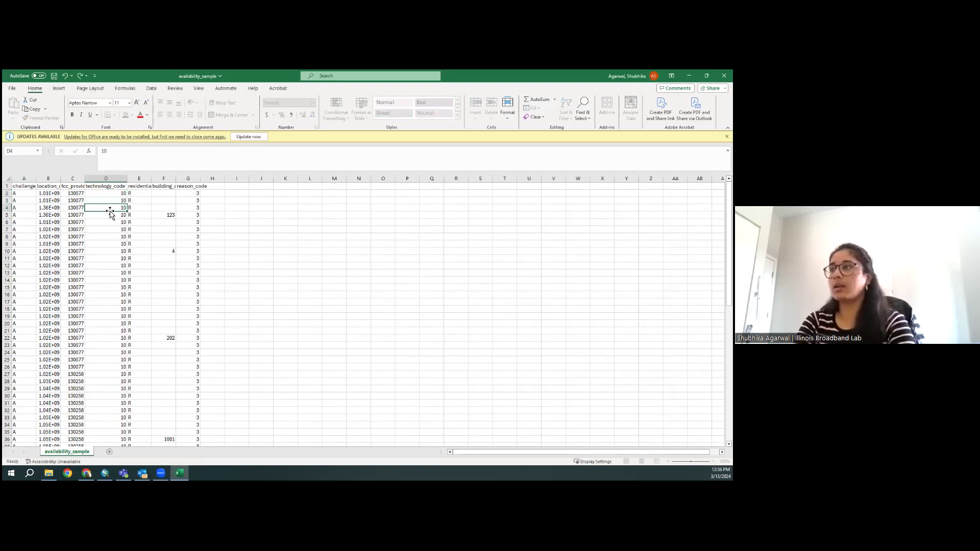
left_click(55, 77)
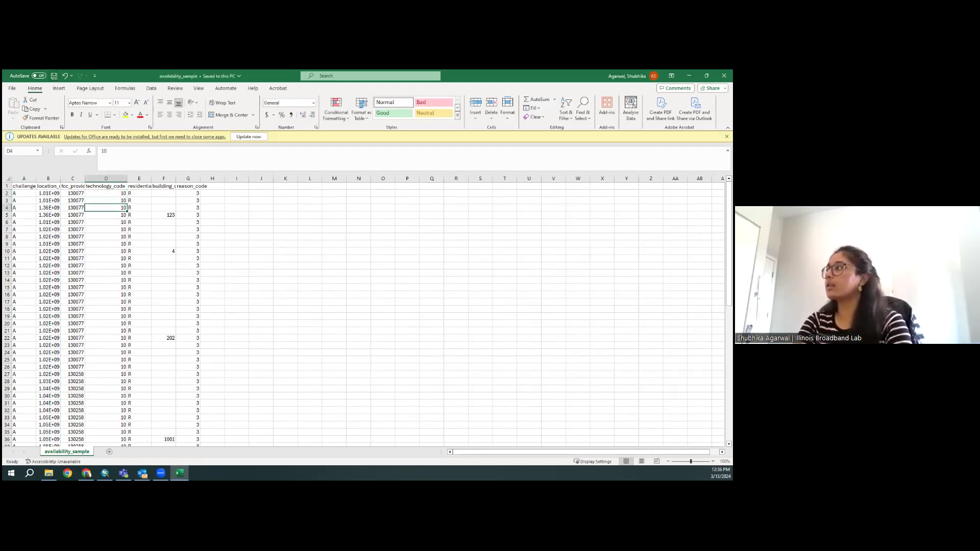
key("alt+F4")
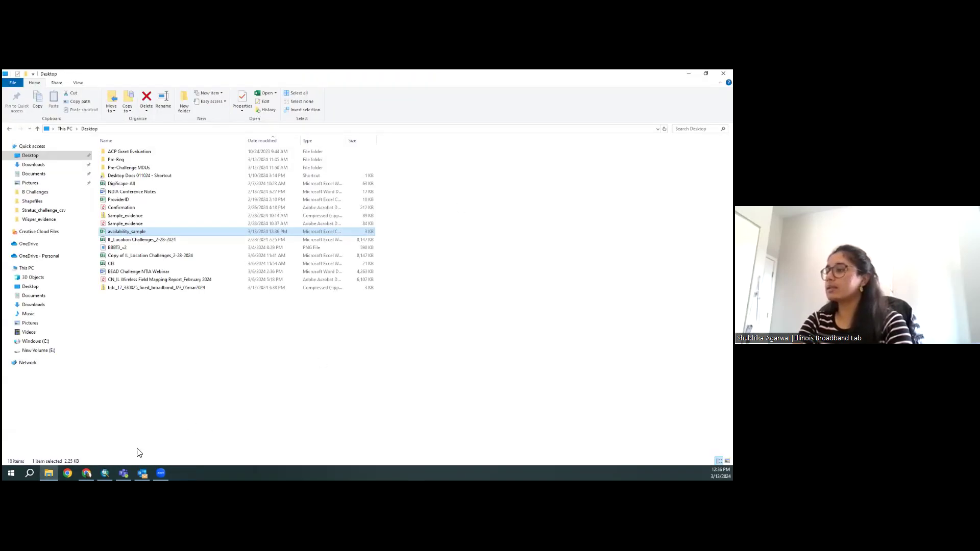
Back in the portal, choose the corrected availability_sample.csv as the Availability file and upload it
left_click(86, 473)
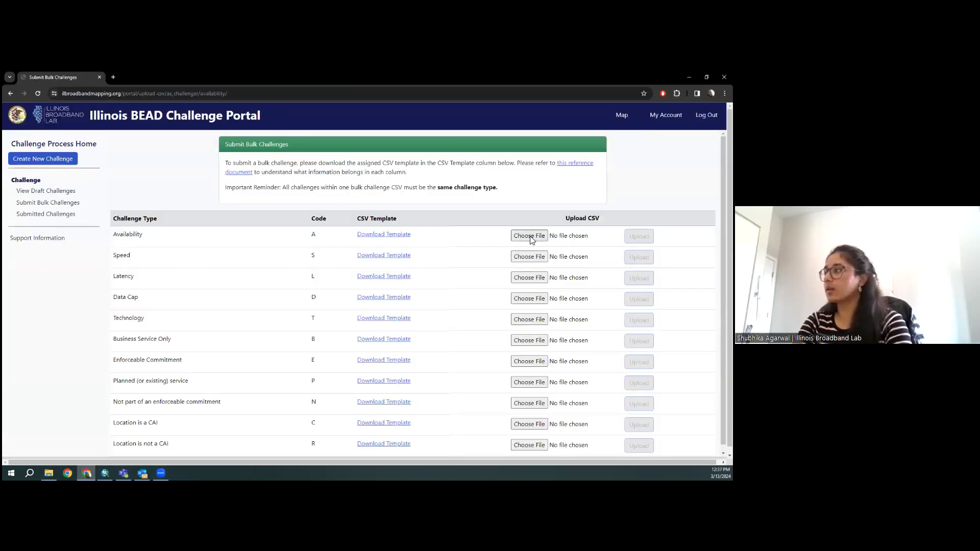
left_click(530, 237)
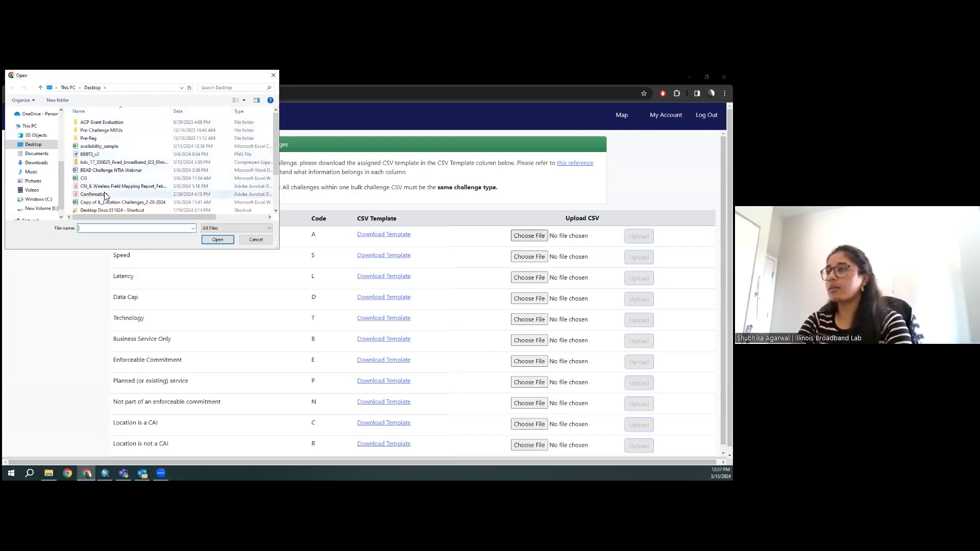
left_click(102, 146)
left_click(218, 240)
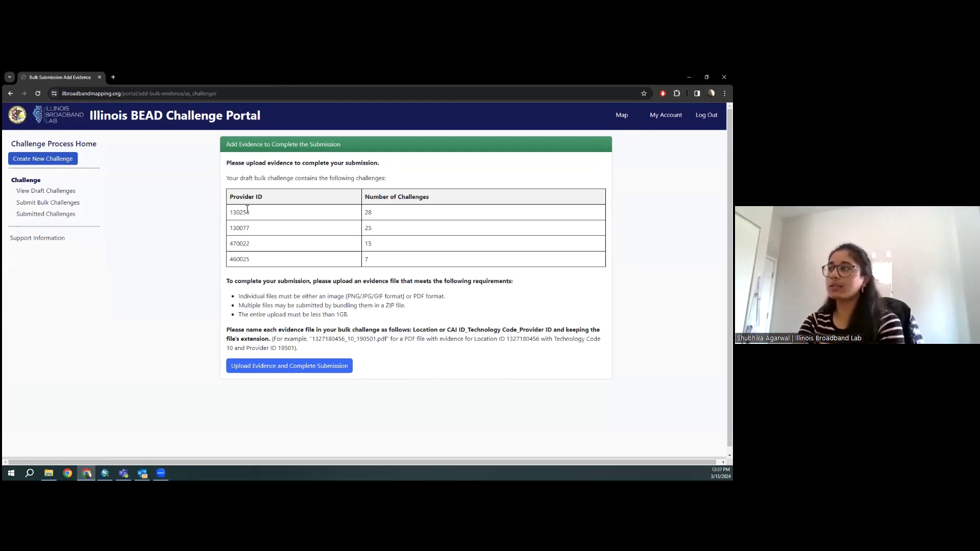
Review the four provider IDs' challenge counts, attach Sample_evidence.pdf, and complete the challenge
left_click_drag(233, 214, 266, 260)
left_click(276, 278)
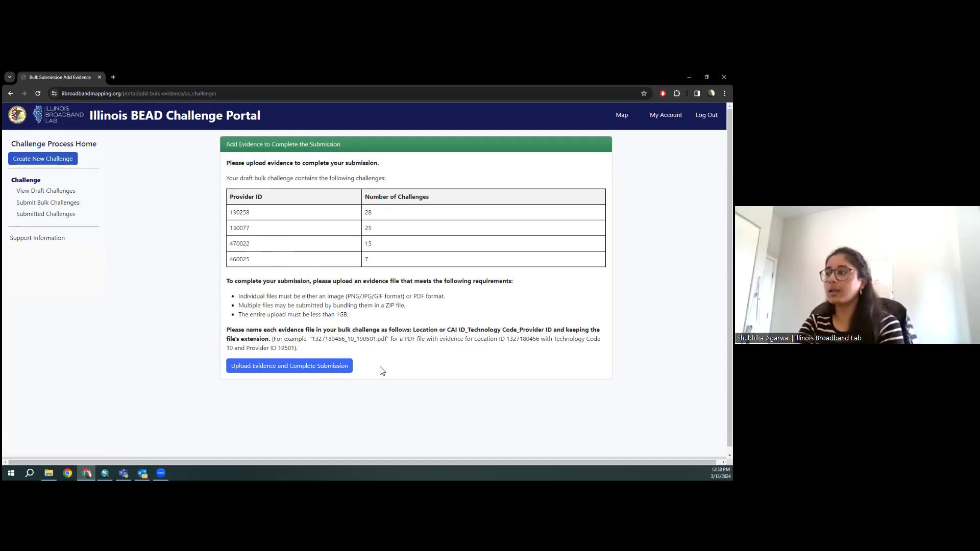
left_click(295, 365)
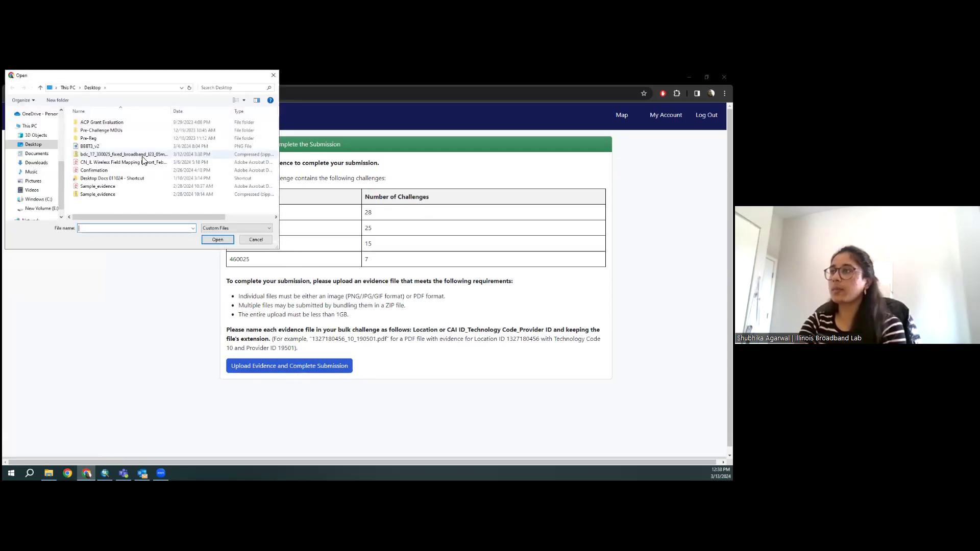
left_click(136, 187)
left_click(212, 240)
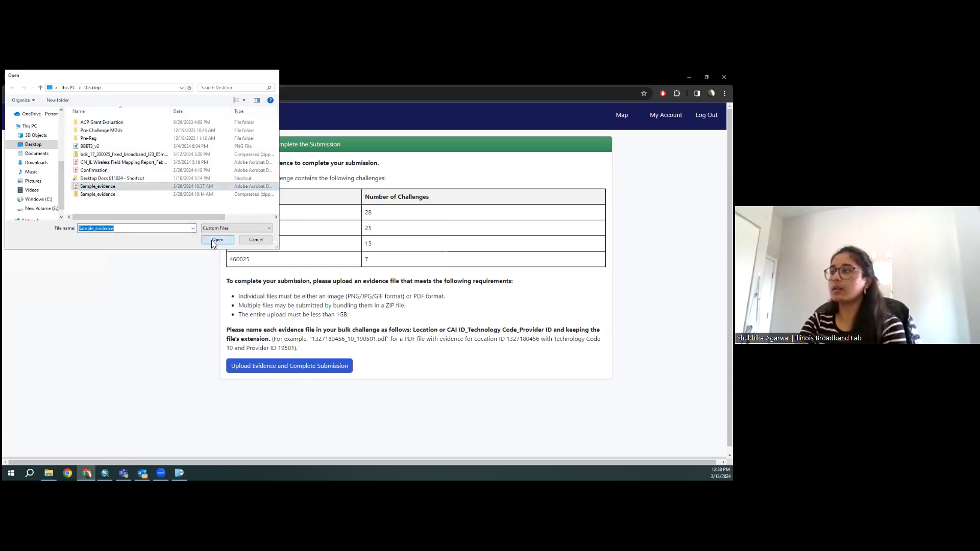
left_click(212, 240)
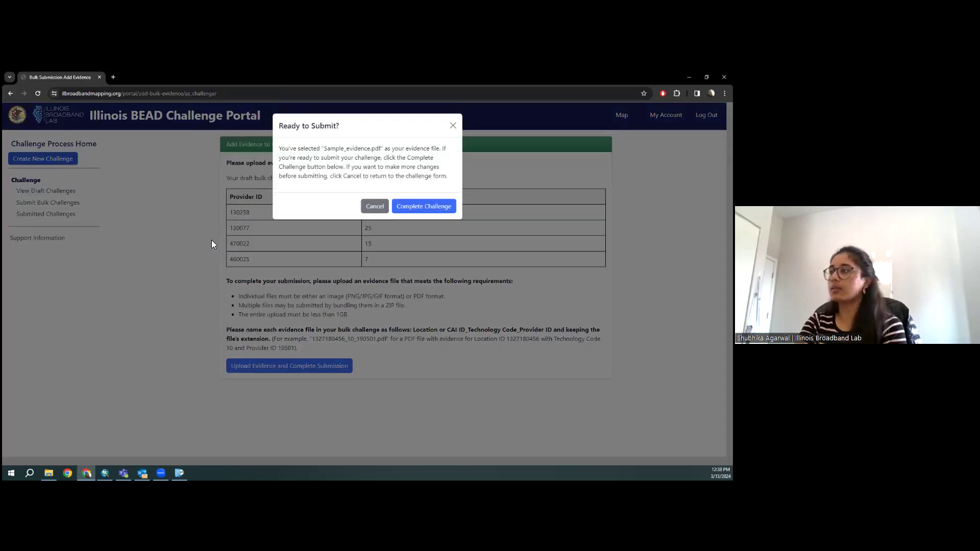
left_click(416, 207)
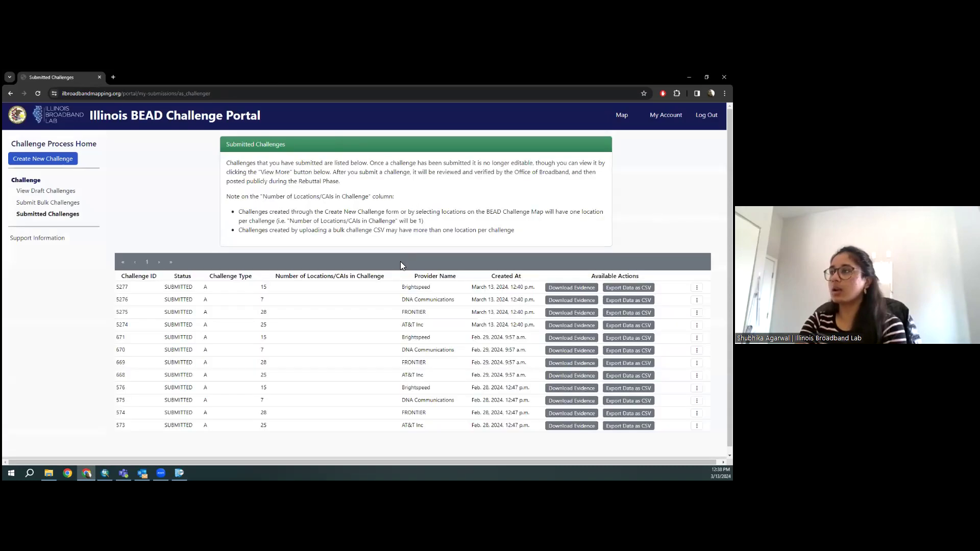
In Submitted Challenges, download the evidence for challenge 5277
left_click(53, 216)
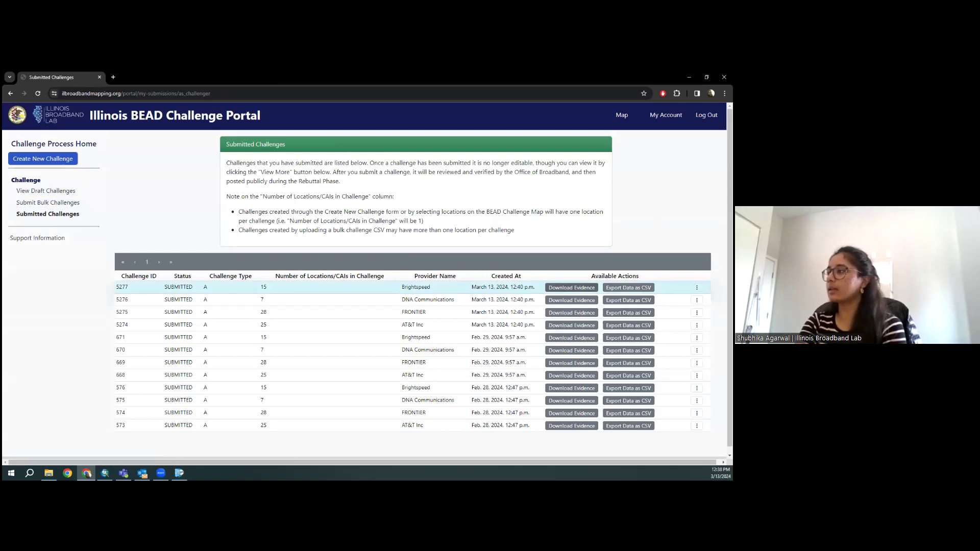
left_click(571, 287)
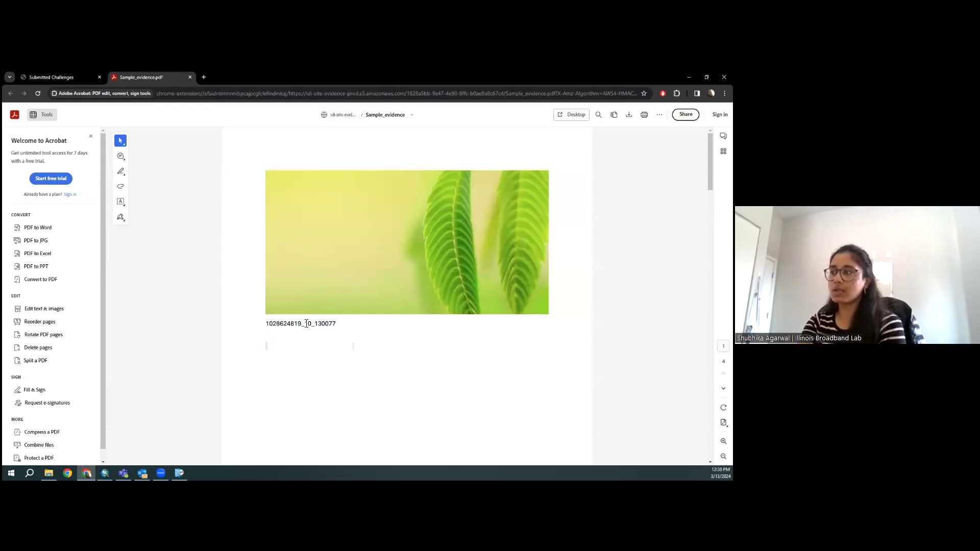
left_click_drag(306, 323, 313, 323)
left_click(335, 325)
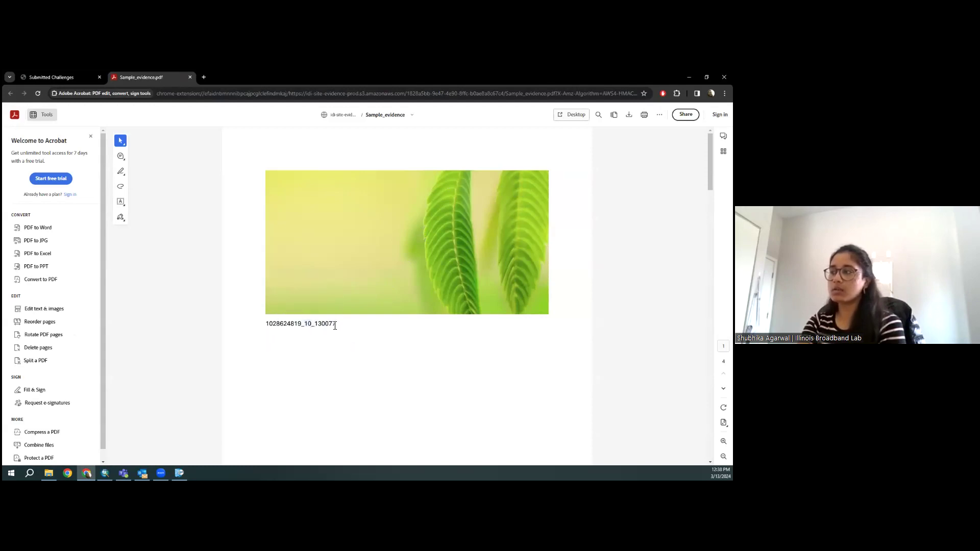
mouse_move(709, 158)
left_mouse_down()
mouse_move(710, 280)
mouse_move(709, 162)
left_mouse_up()
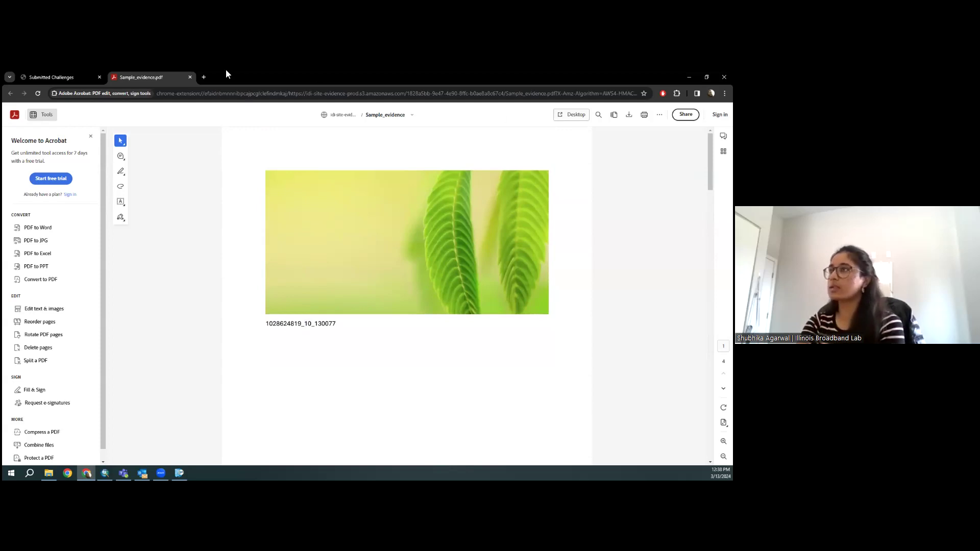
left_click(190, 77)
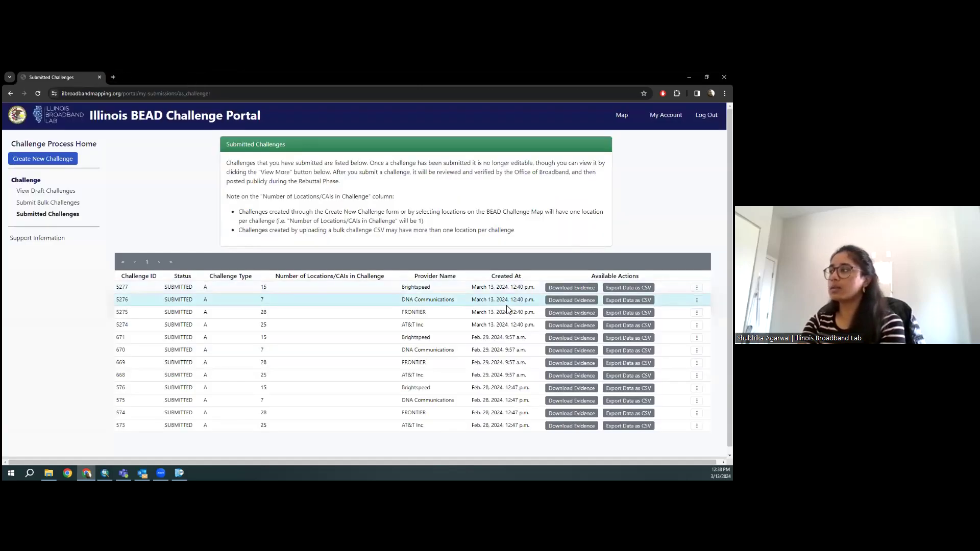
On Submit Bulk Challenges, upload availability_sample.csv again as the Availability CSV
left_click(54, 206)
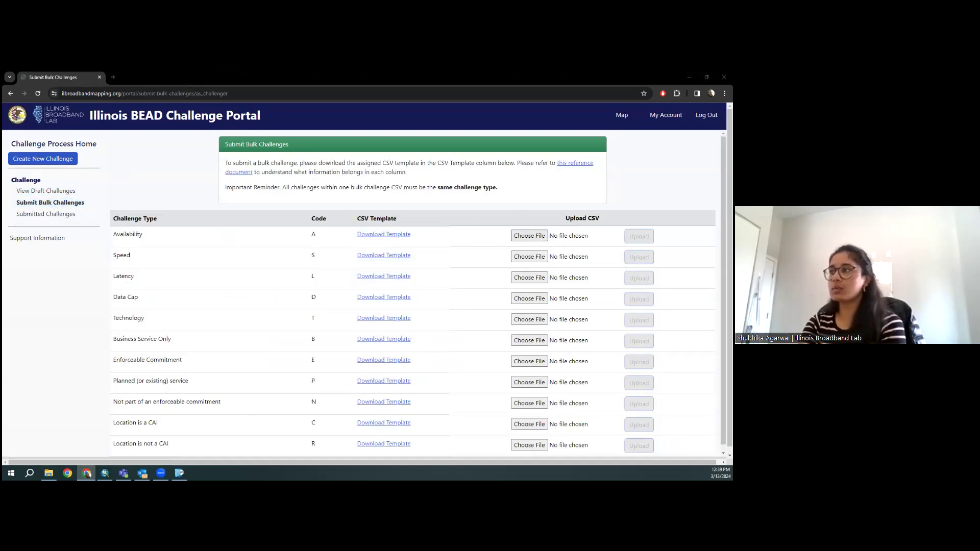
left_click(100, 147)
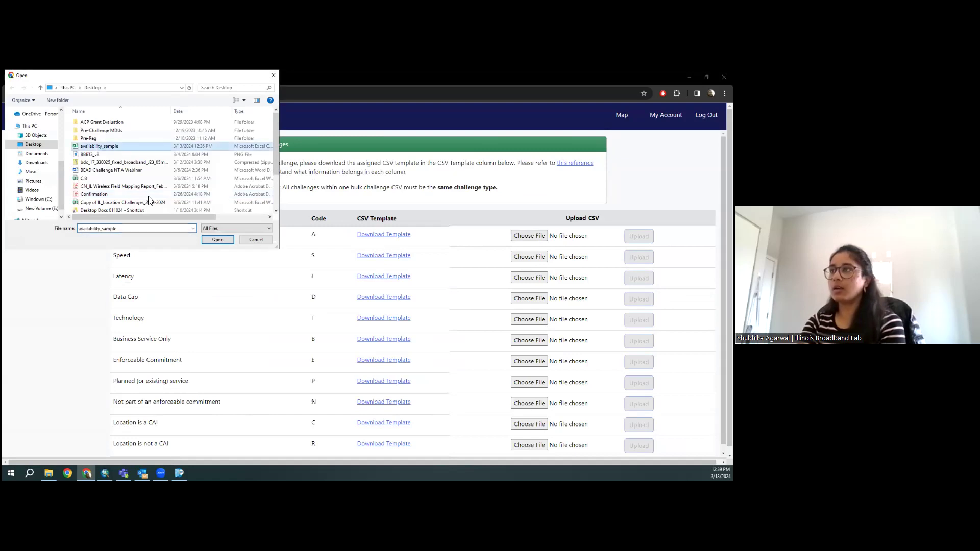
left_click(217, 240)
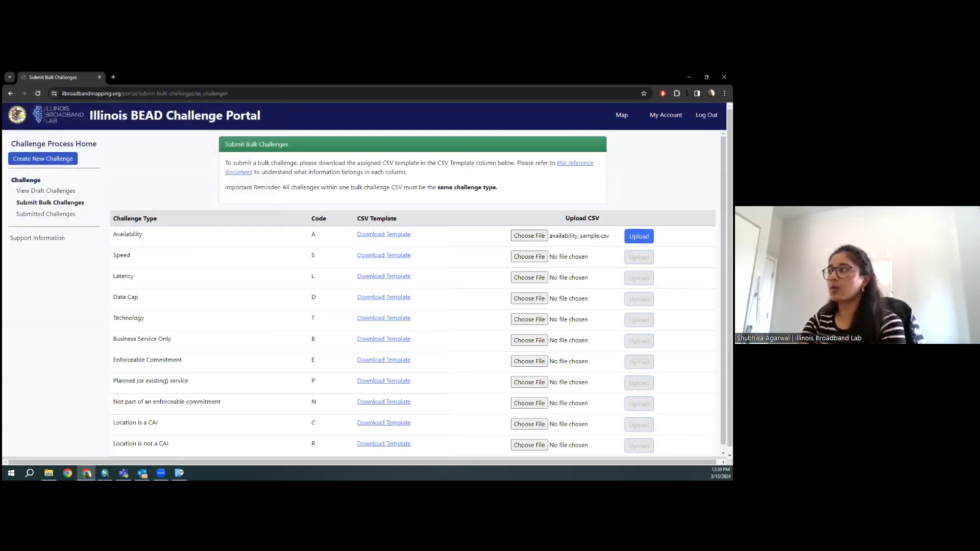
left_click(639, 235)
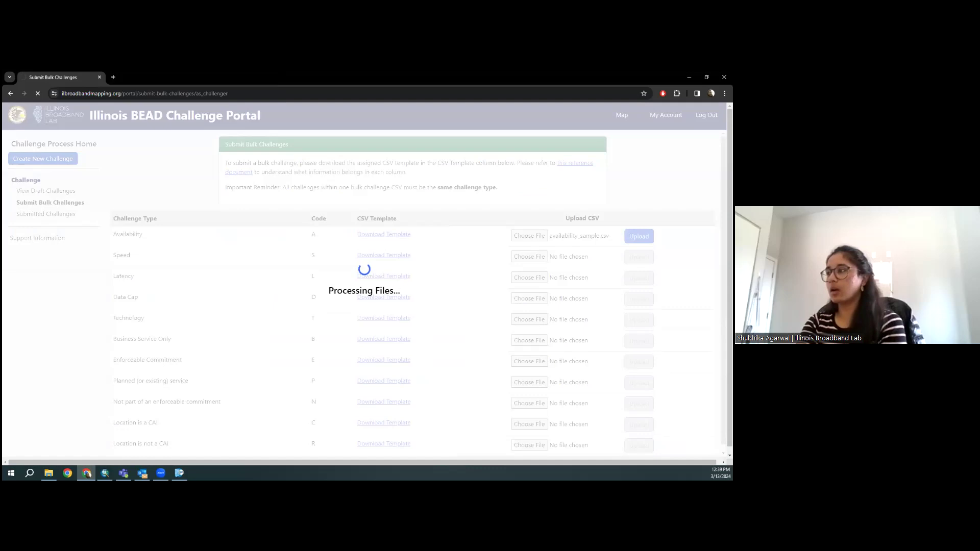